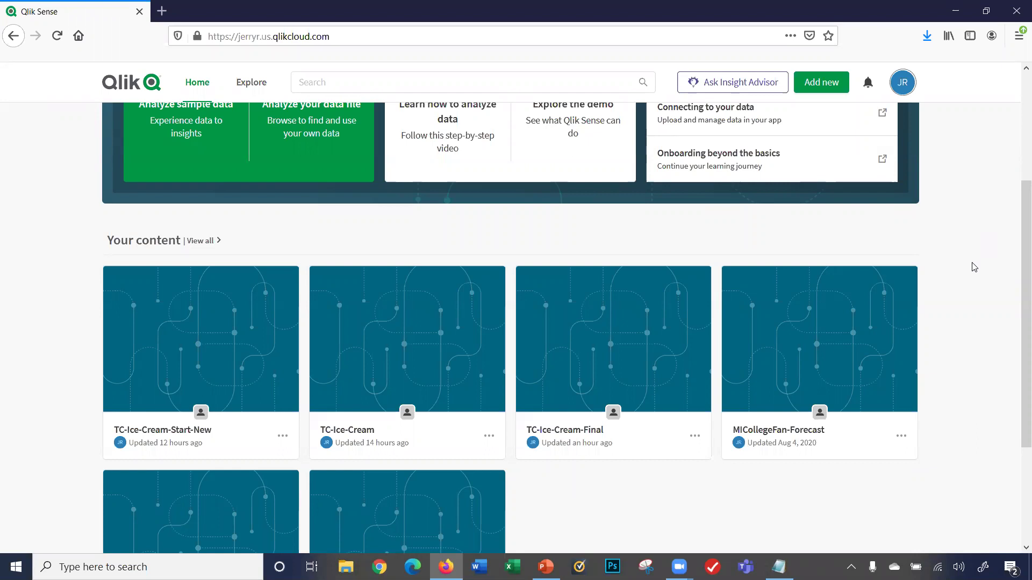
Step: Open the TC-Ice-Cream-Final app from the hub's Your content section
mouse_move(845, 362)
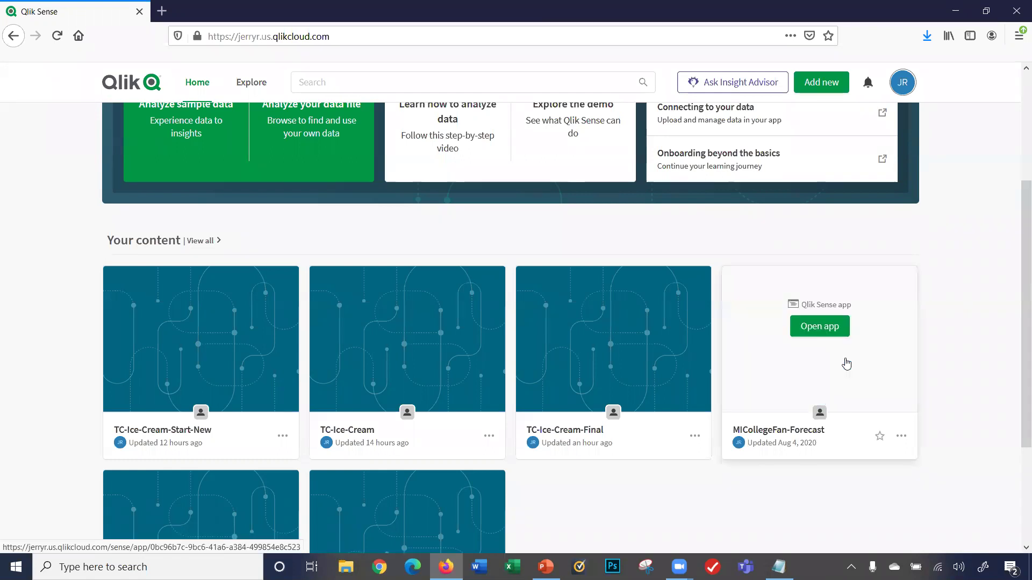
click(595, 323)
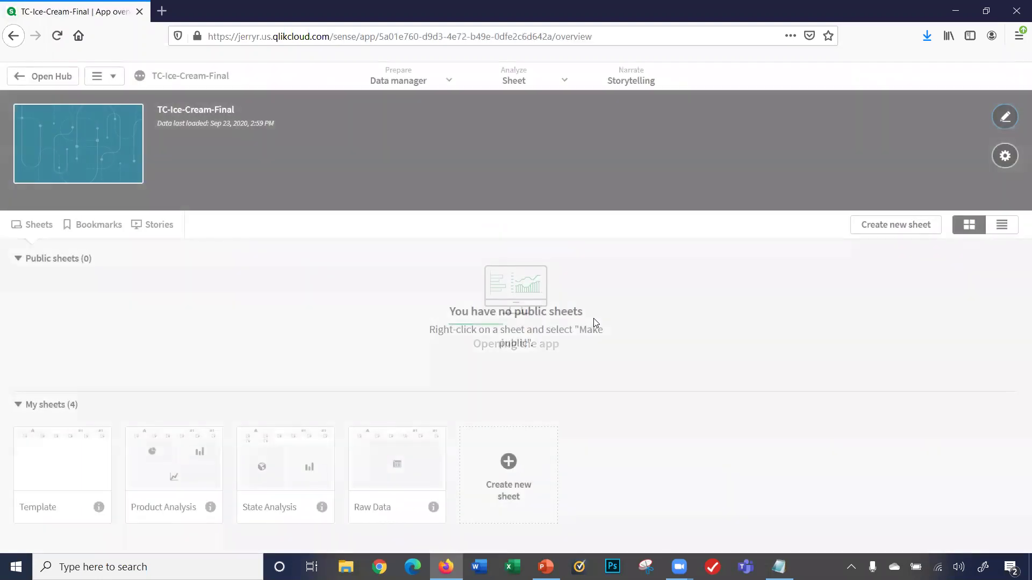
Step: Open the Product Analysis sheet and look at the pie chart's extra options
click(155, 483)
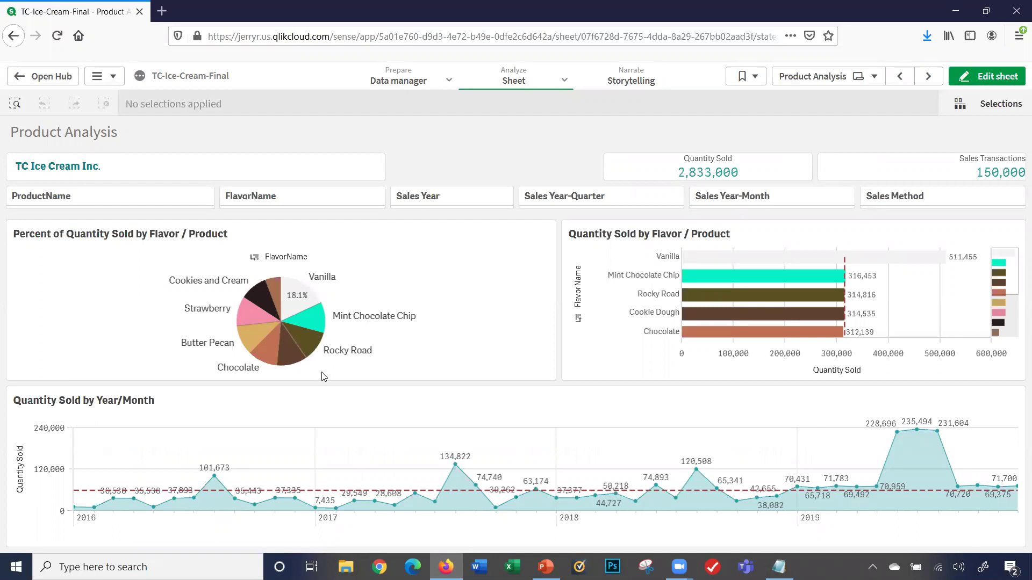
click(409, 272)
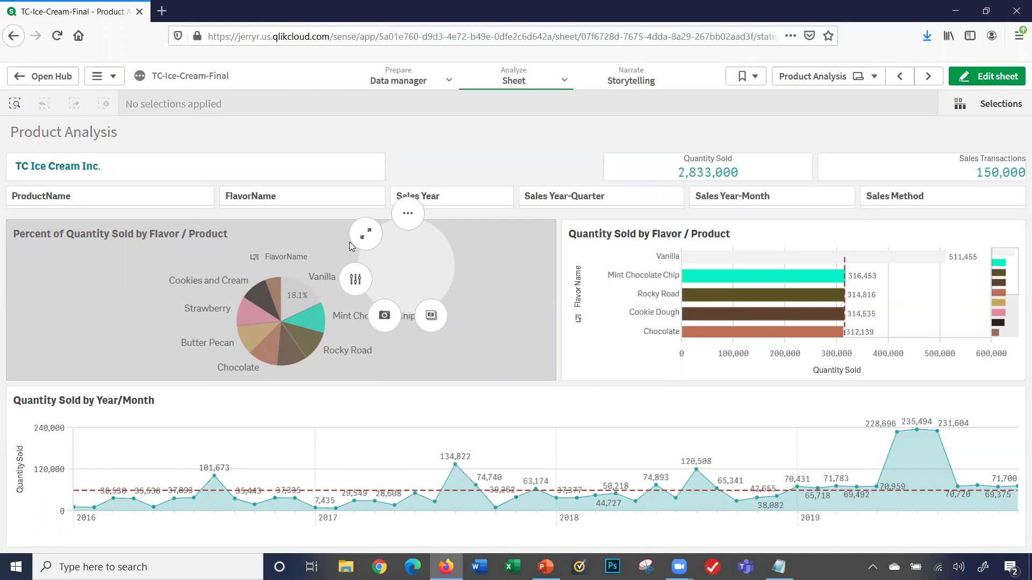
click(407, 215)
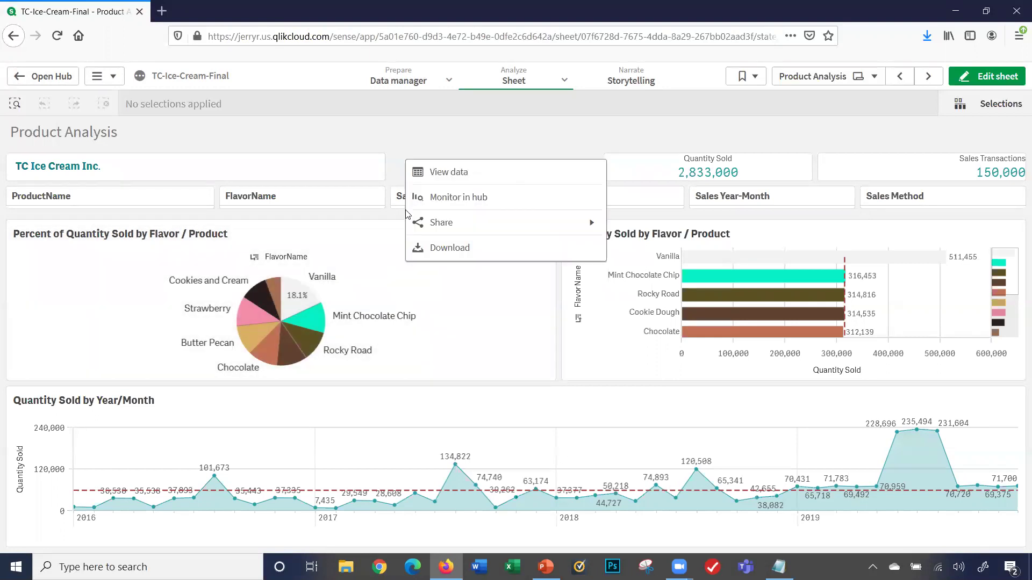
click(369, 237)
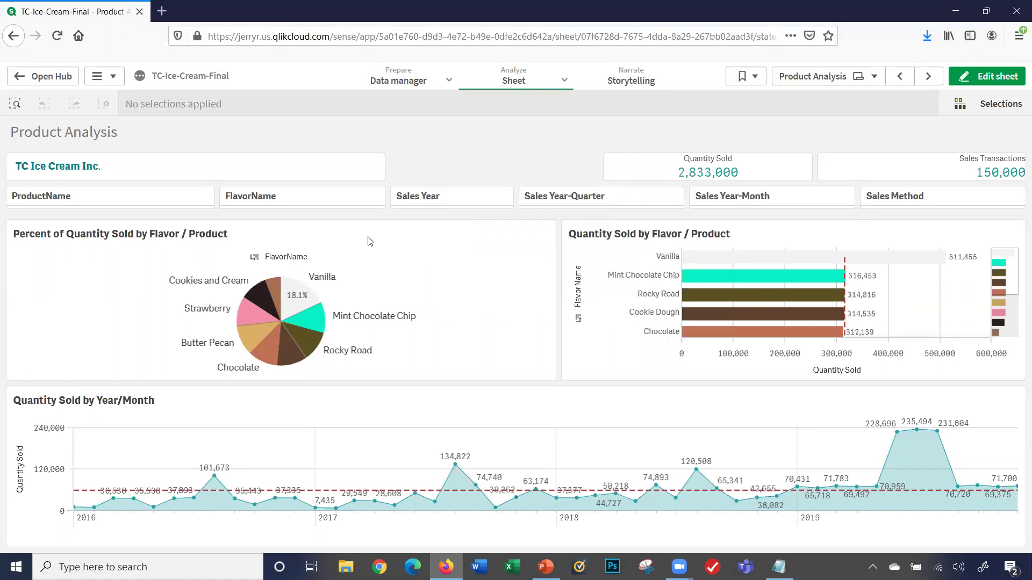
Step: Expand the flavor pie chart to full screen, then return to the sheet
click(376, 256)
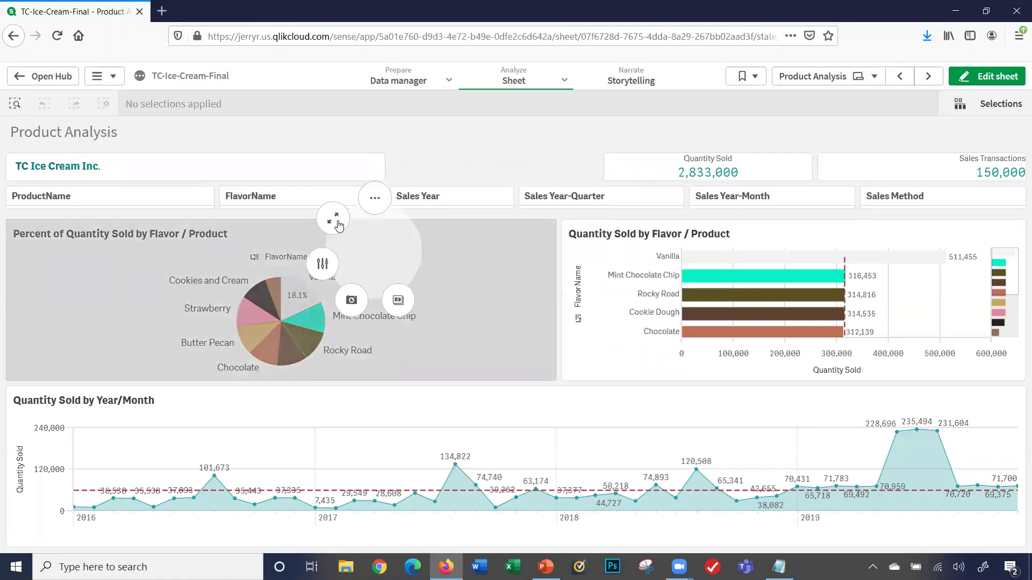
click(336, 221)
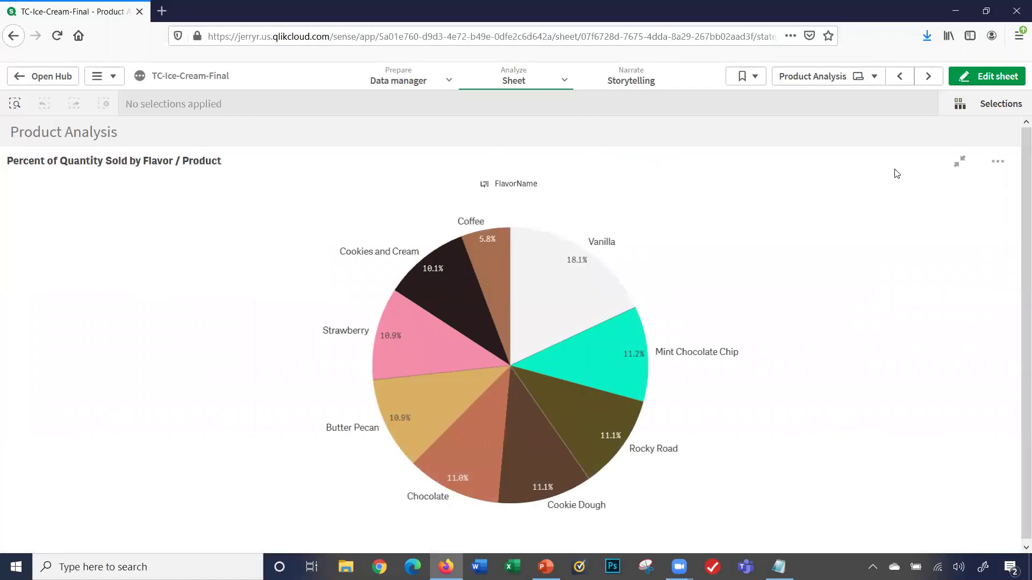
click(959, 170)
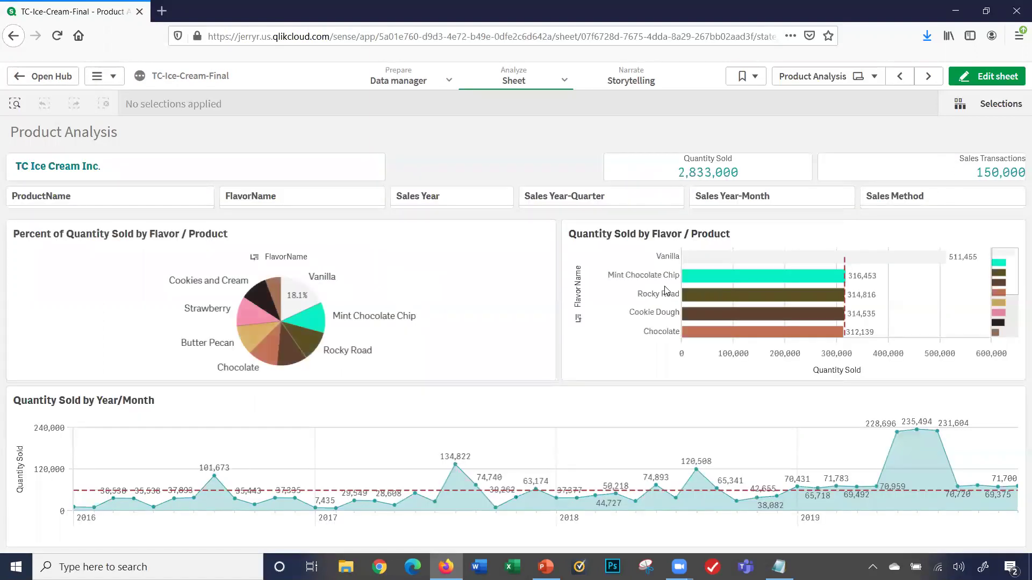
click(449, 260)
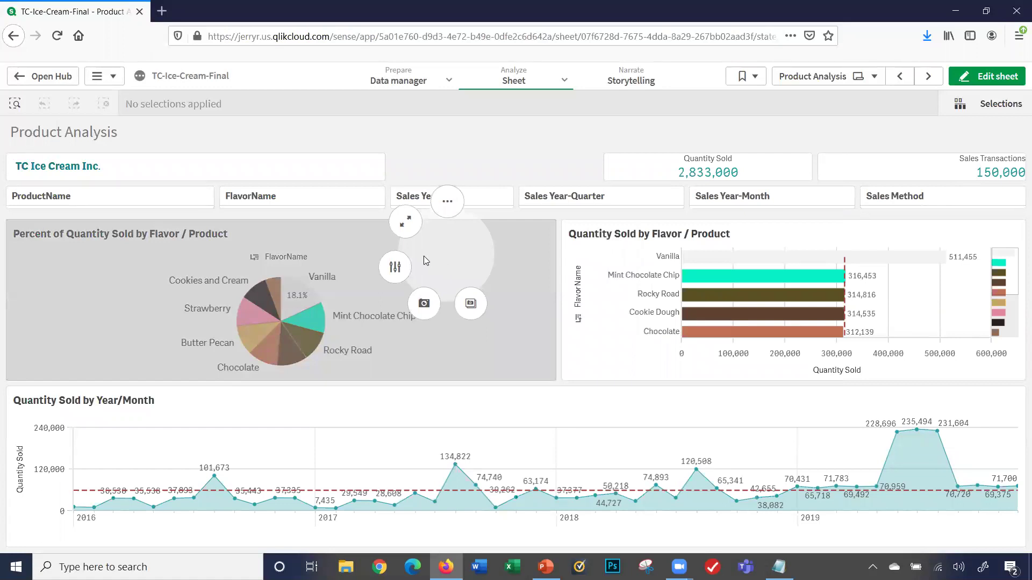
Step: Make the flavor pie a Donut showing Values, apply the change, and return to the sheet
click(395, 268)
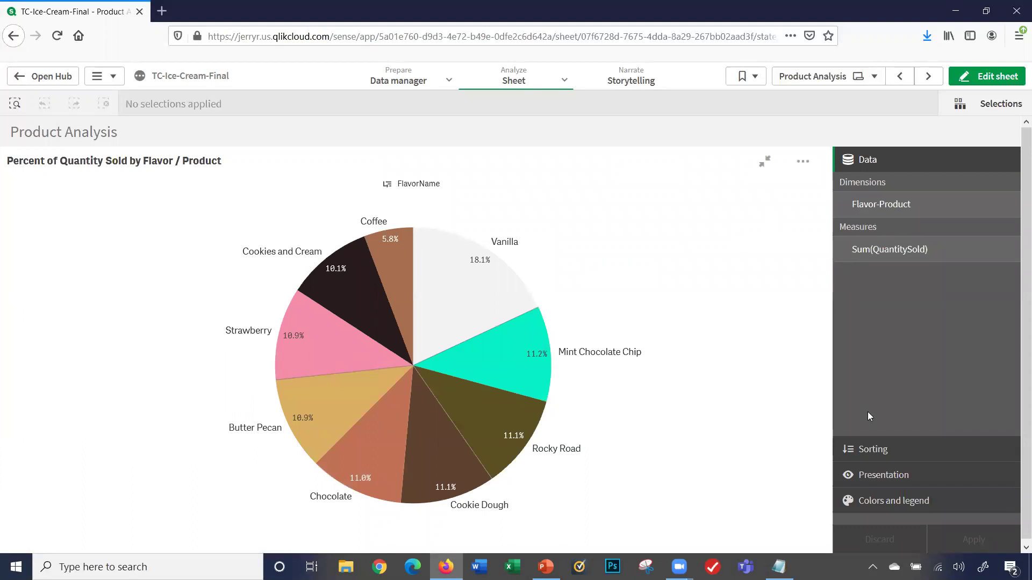
click(866, 450)
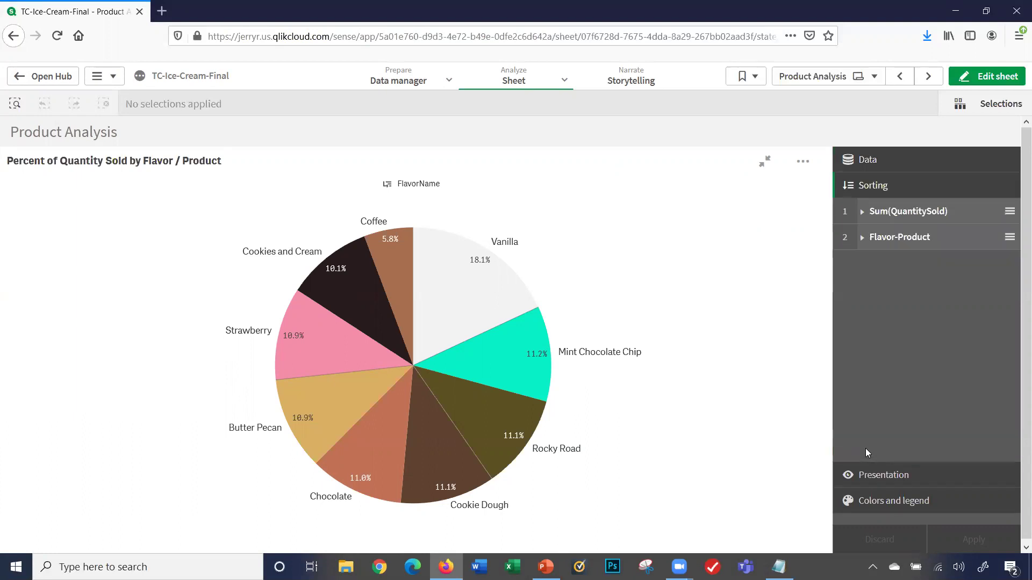
click(866, 475)
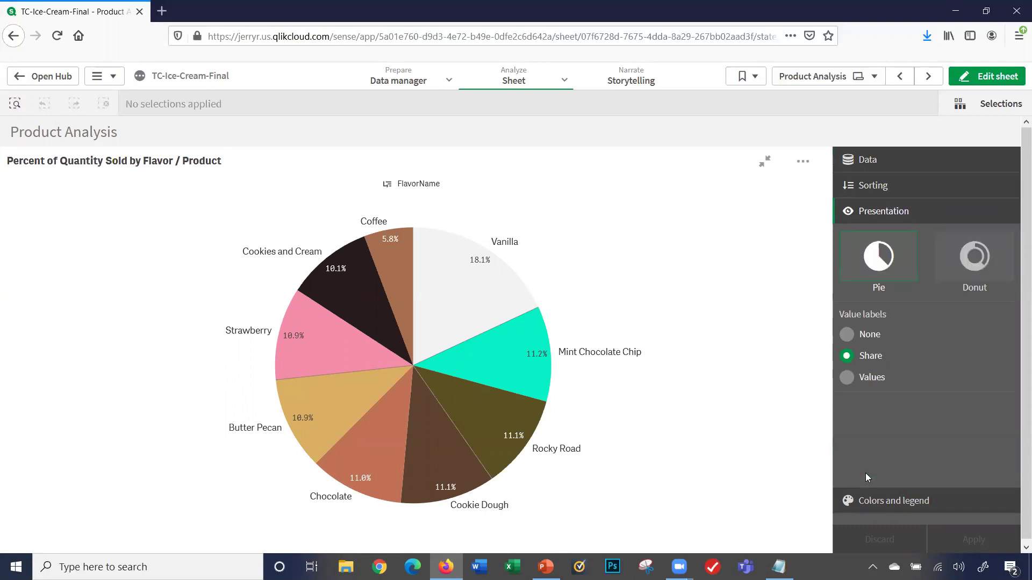
click(963, 286)
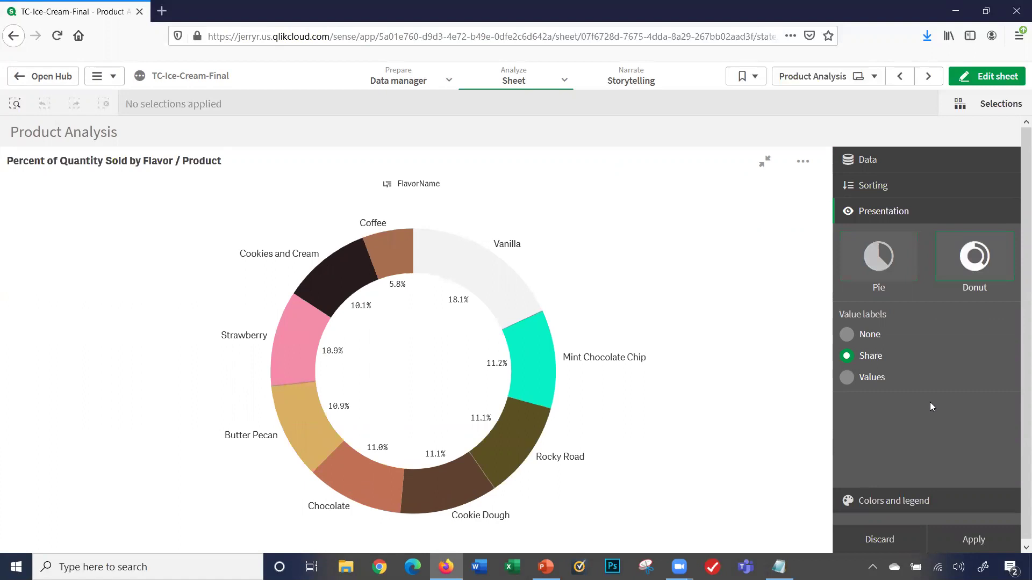
click(845, 382)
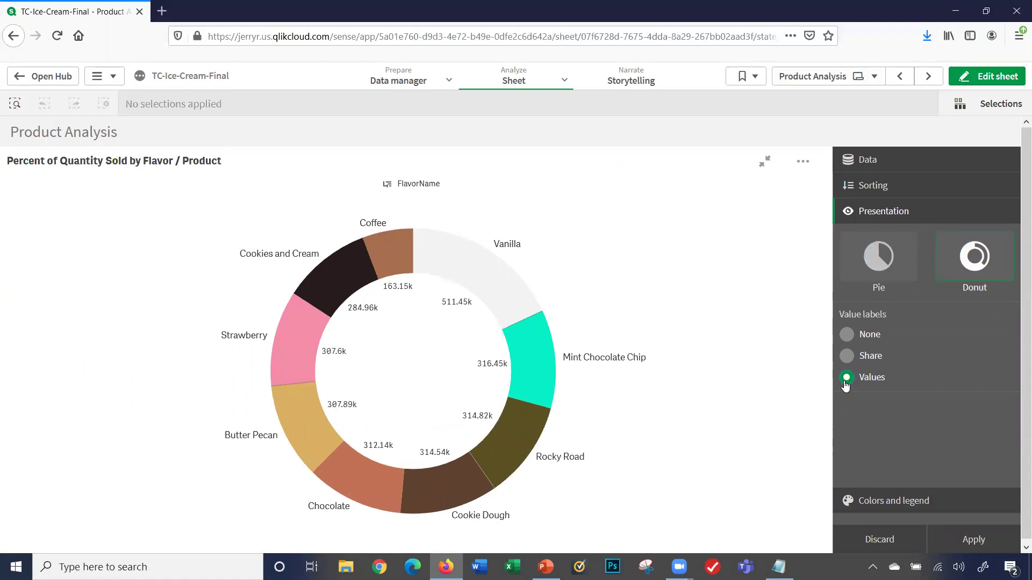
click(962, 541)
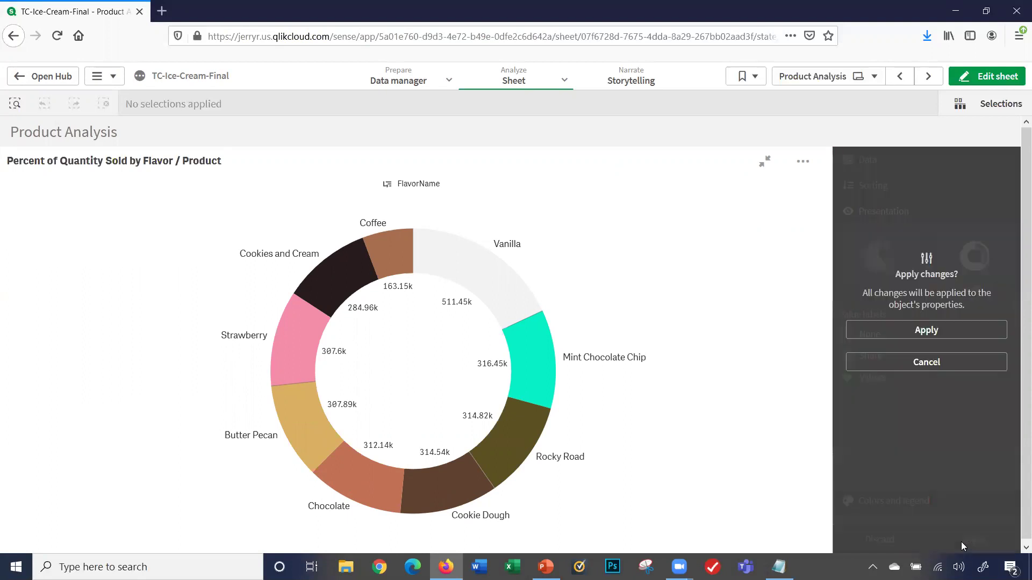
click(934, 338)
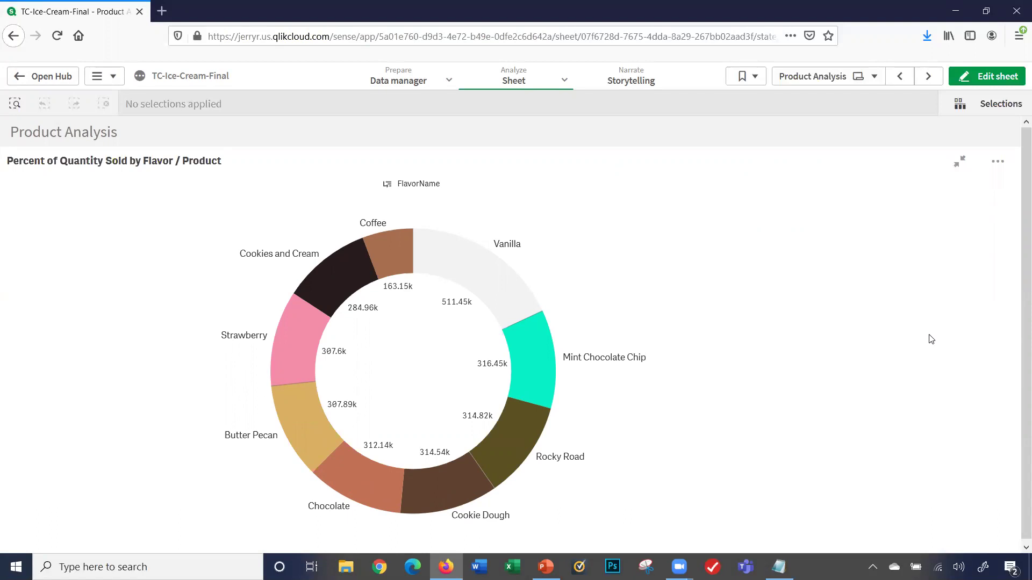
click(959, 161)
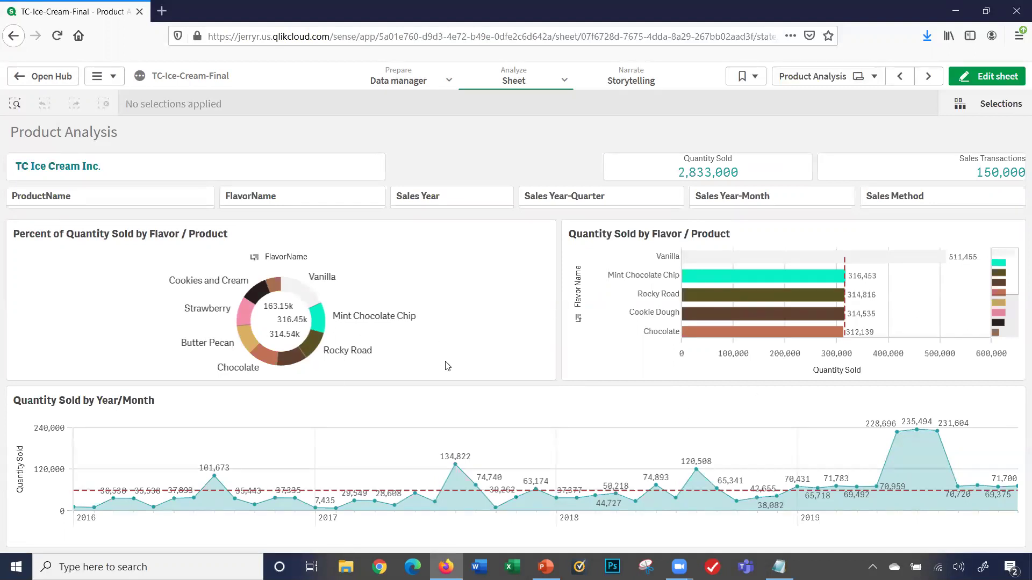
click(456, 234)
Step: Preview the donut chart full screen, then open its ... options menu
click(411, 195)
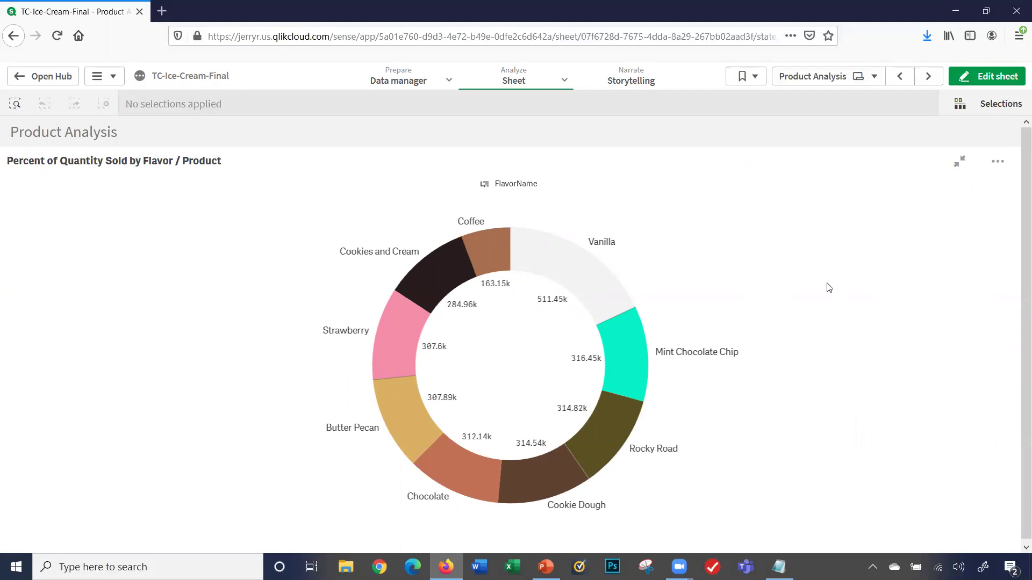
key(Escape)
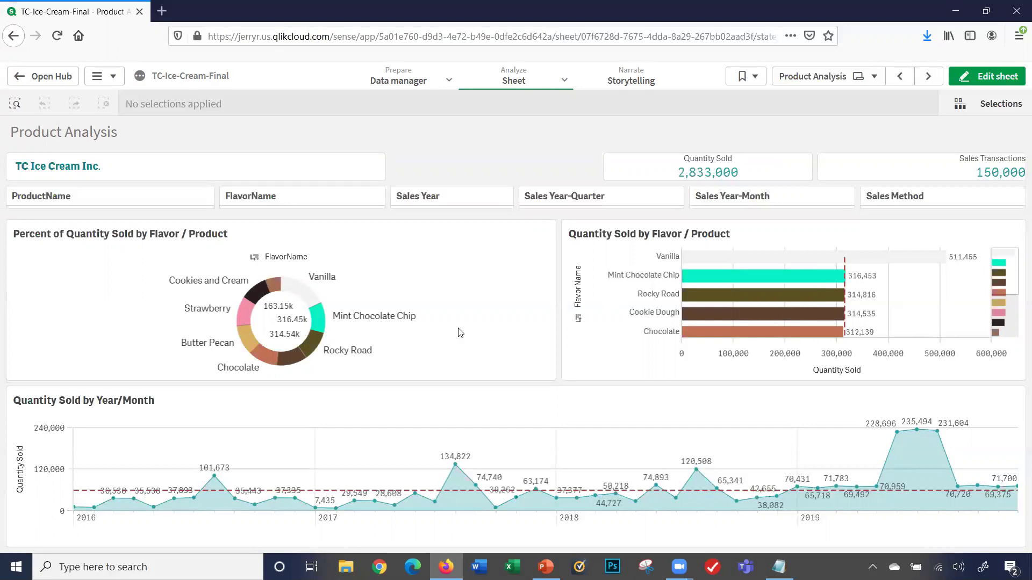
click(440, 248)
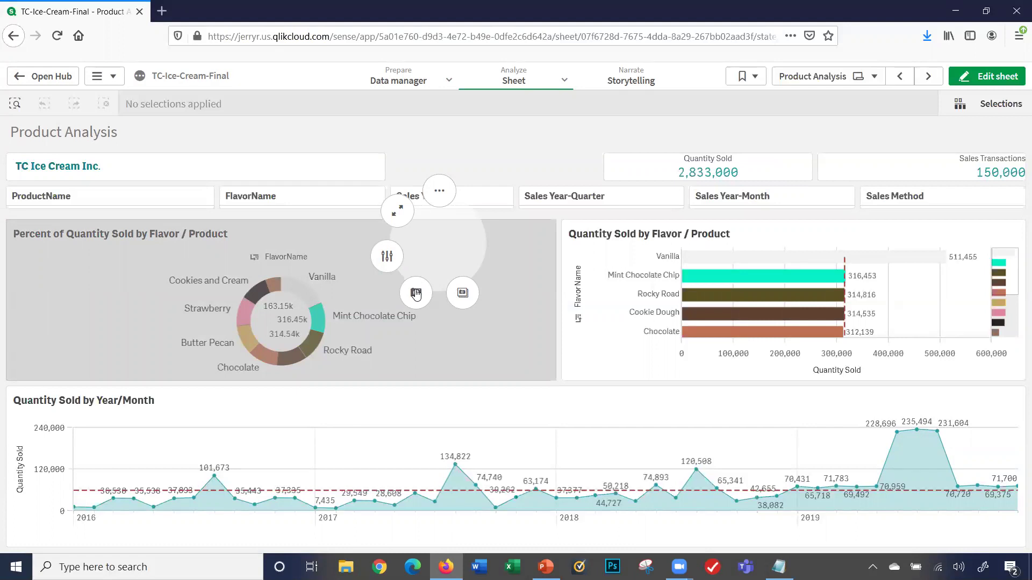
click(438, 193)
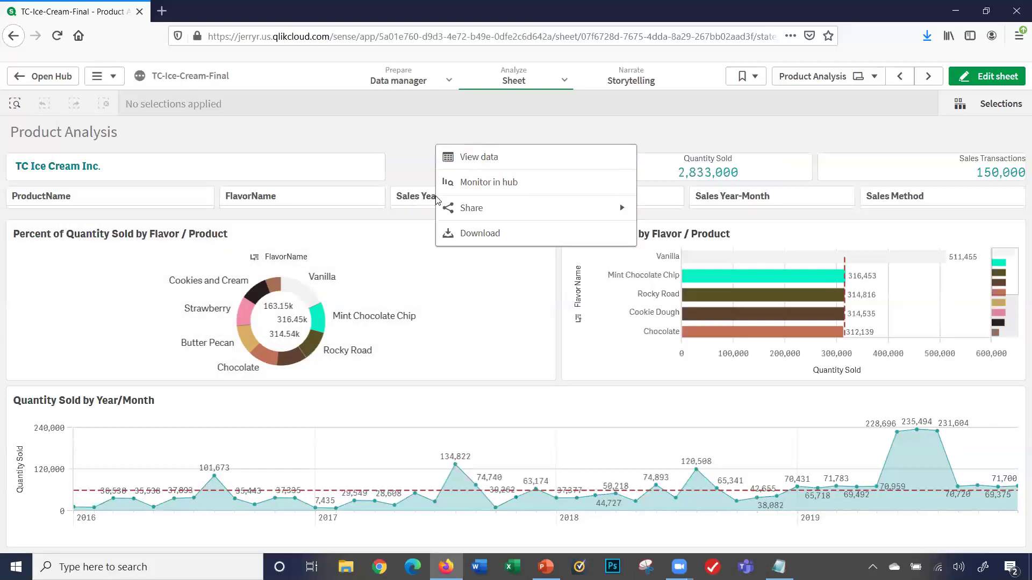
Step: Download the donut chart as PDF on Letter paper, portrait, at Normal (100%) scale
click(458, 235)
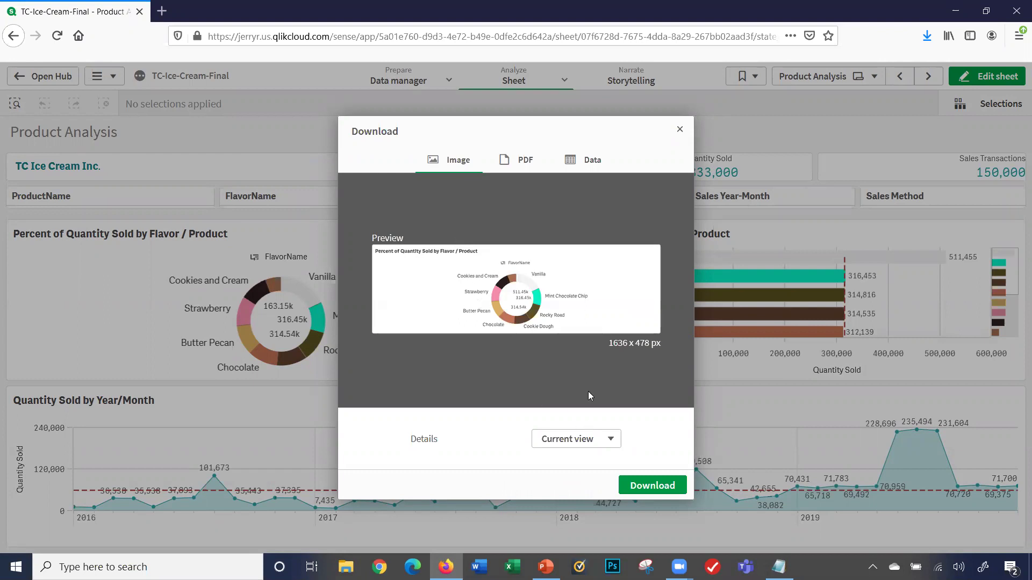
click(517, 163)
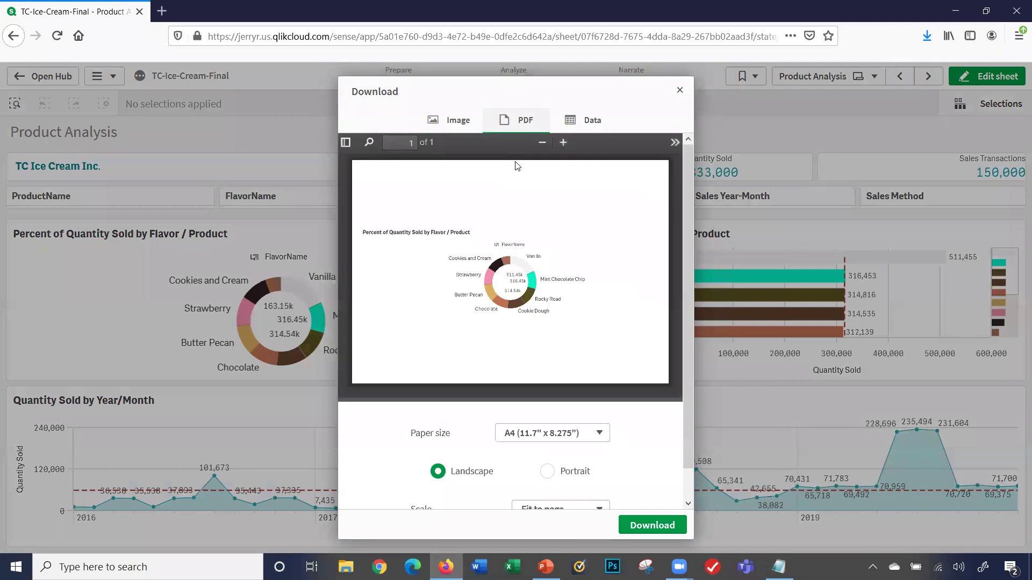
click(601, 434)
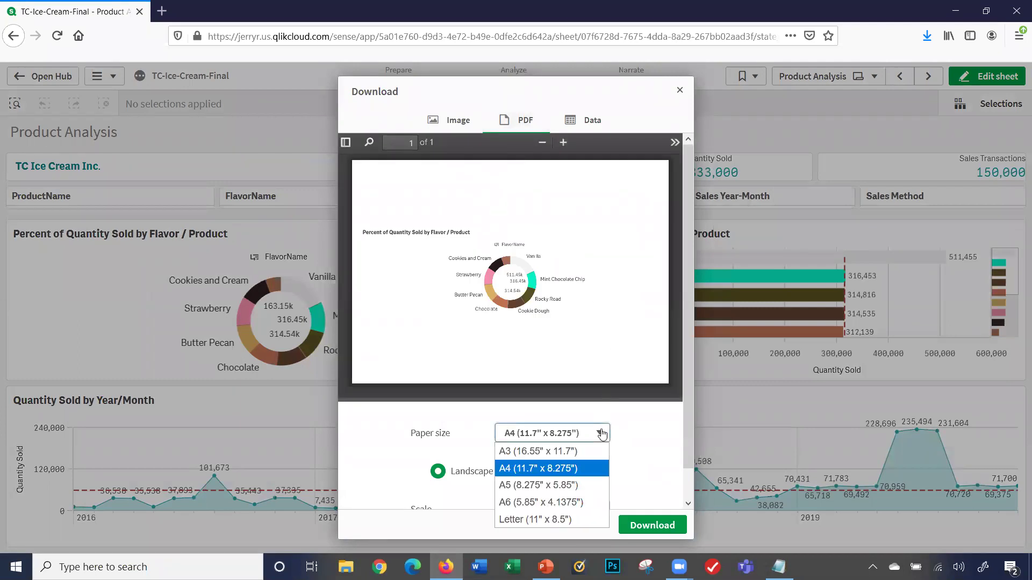
click(600, 433)
click(601, 433)
click(559, 529)
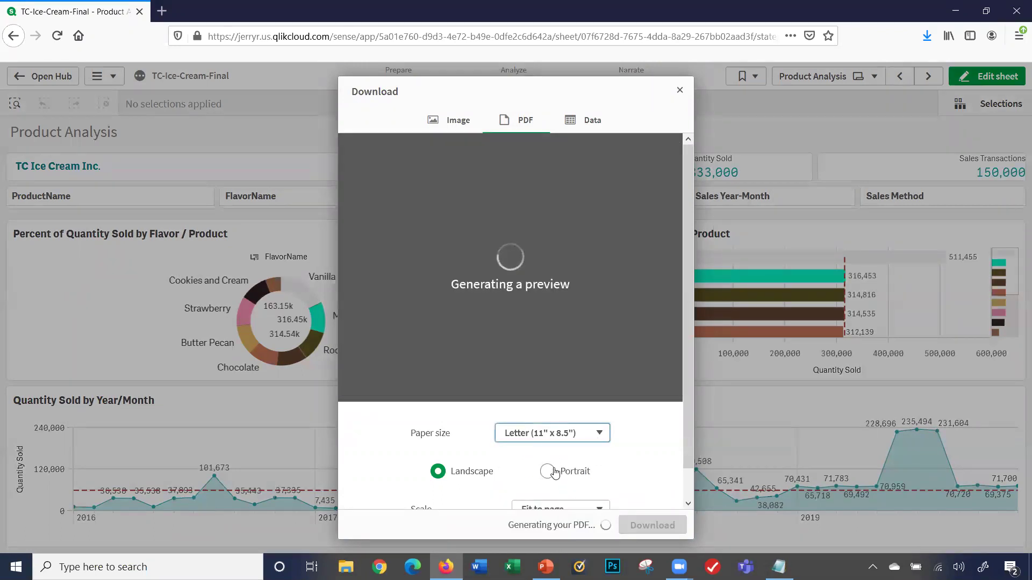
scroll(595, 462, down, 1)
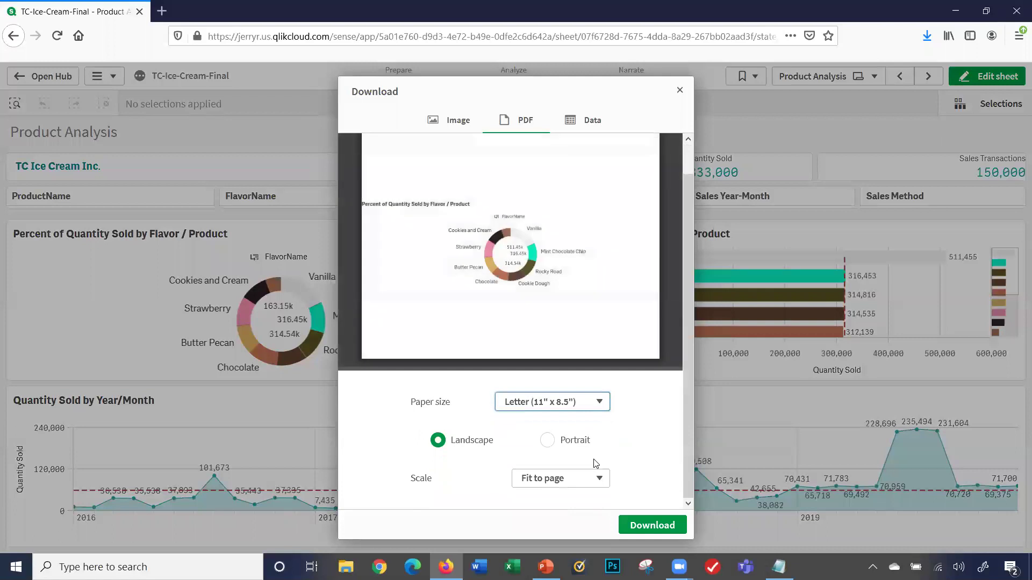
click(547, 440)
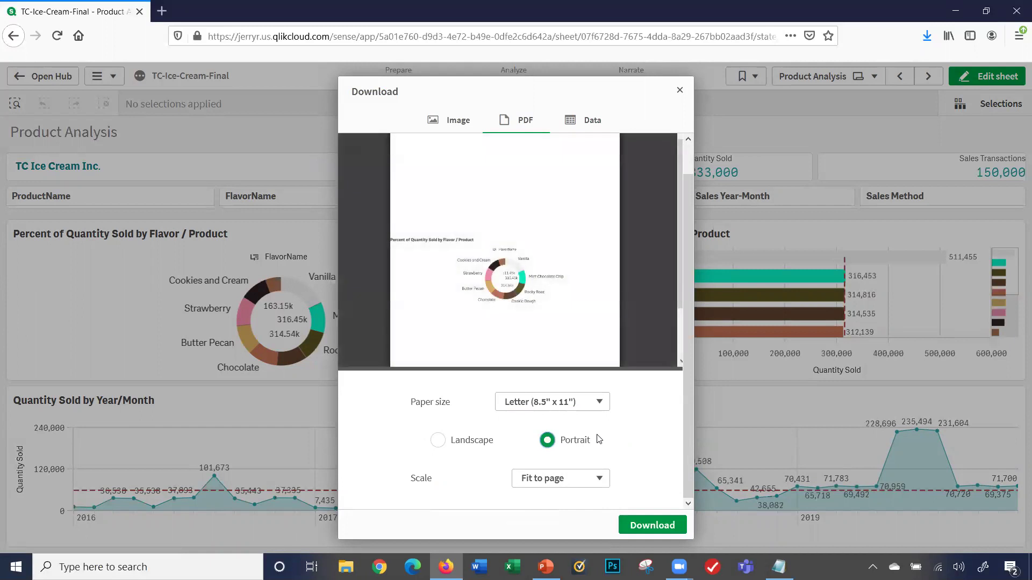
click(589, 482)
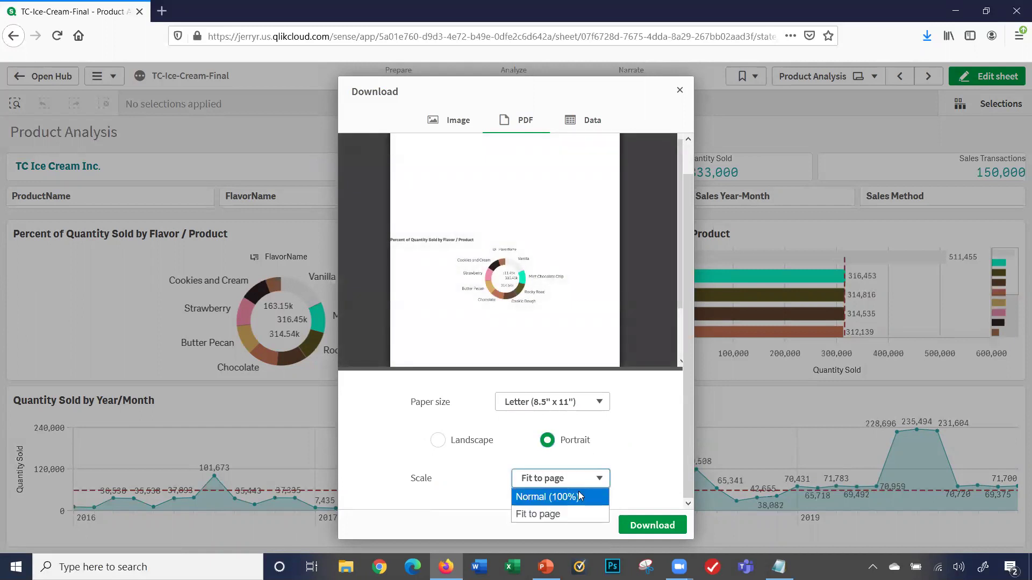
click(579, 496)
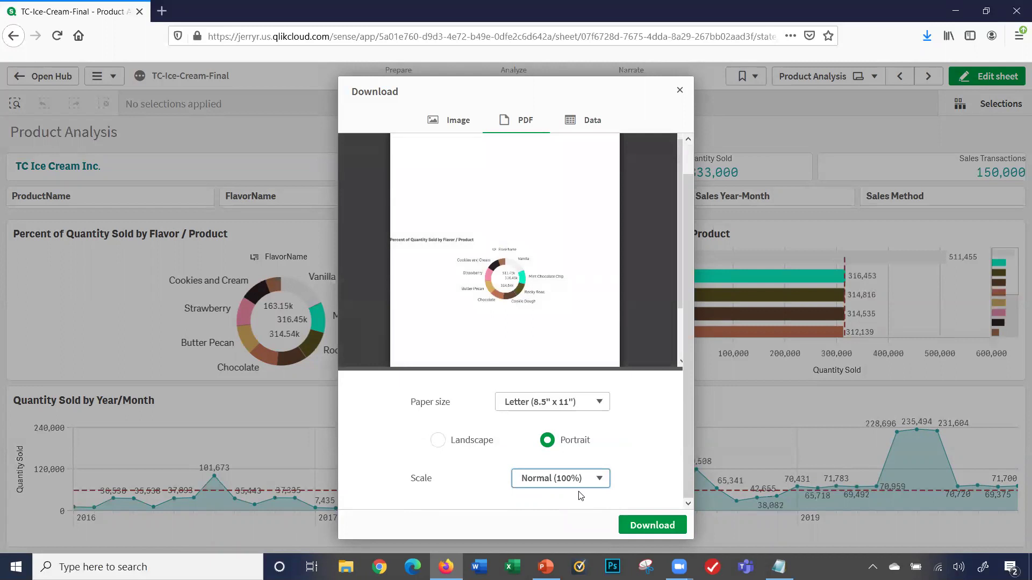
Step: Download the donut chart's data as xlsx and open it in Excel
click(573, 126)
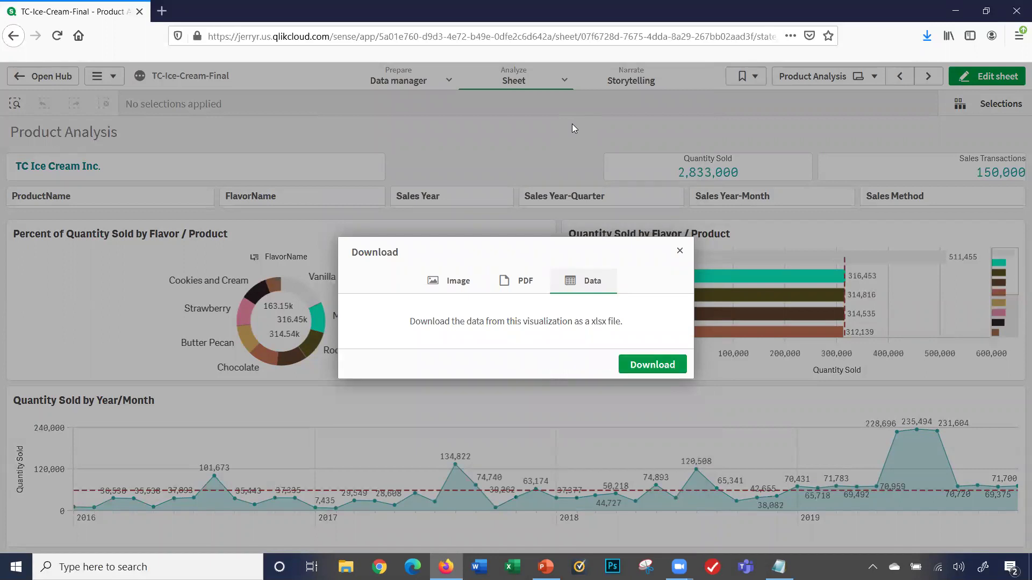
click(654, 367)
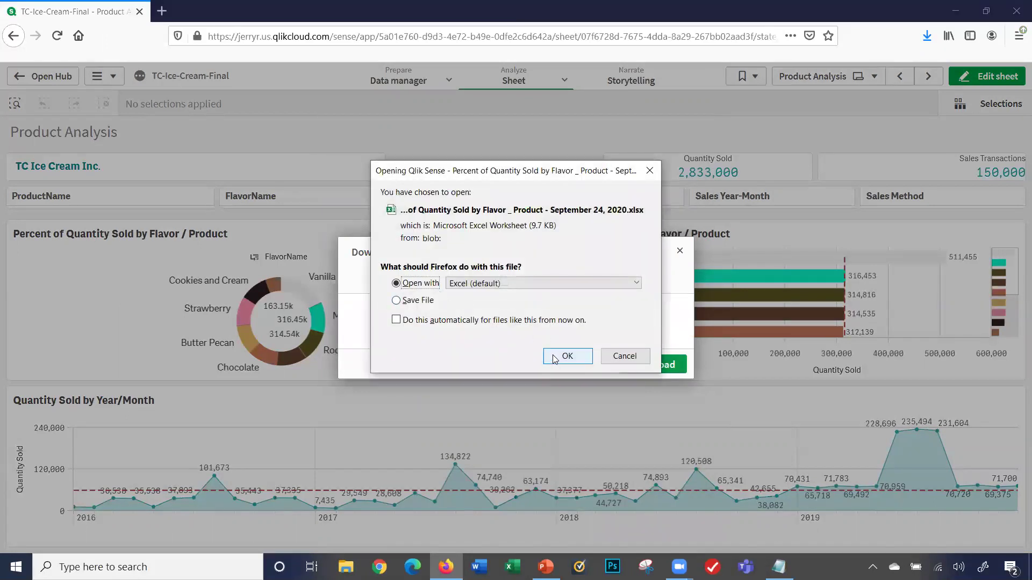
click(555, 359)
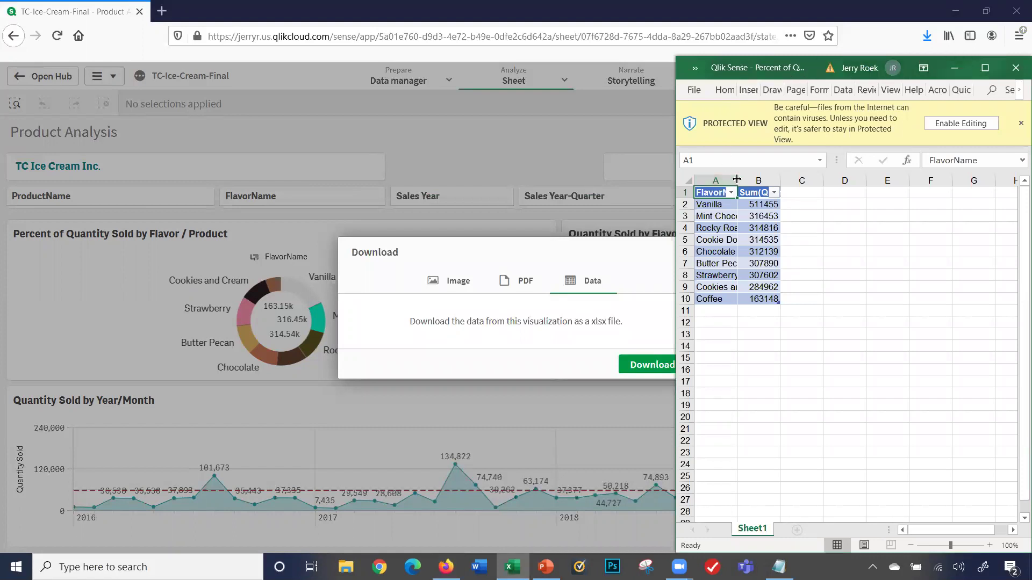
Step: Widen Excel columns A and B to show the flavor names and header
drag(736, 179, 794, 179)
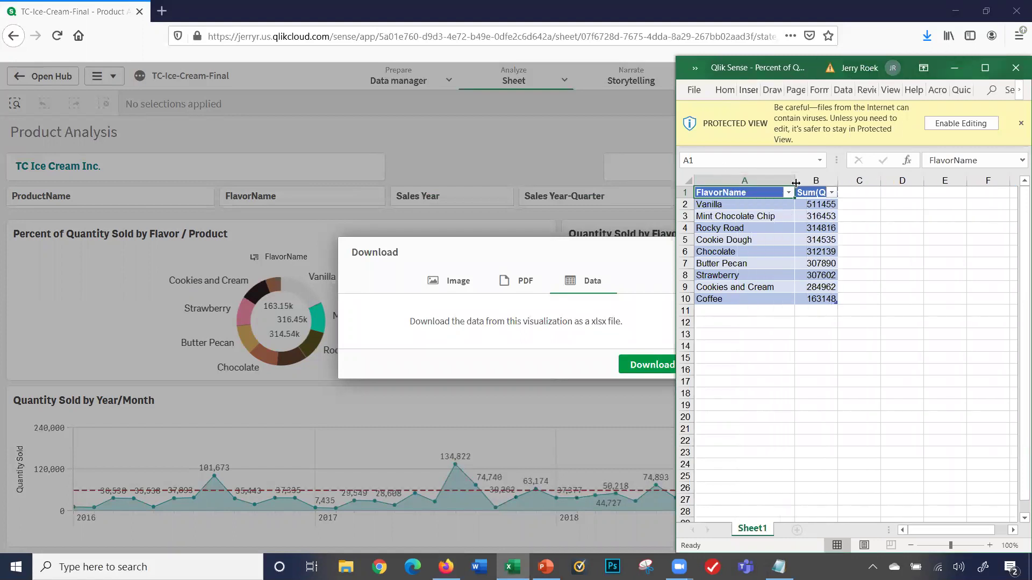
right_click(836, 180)
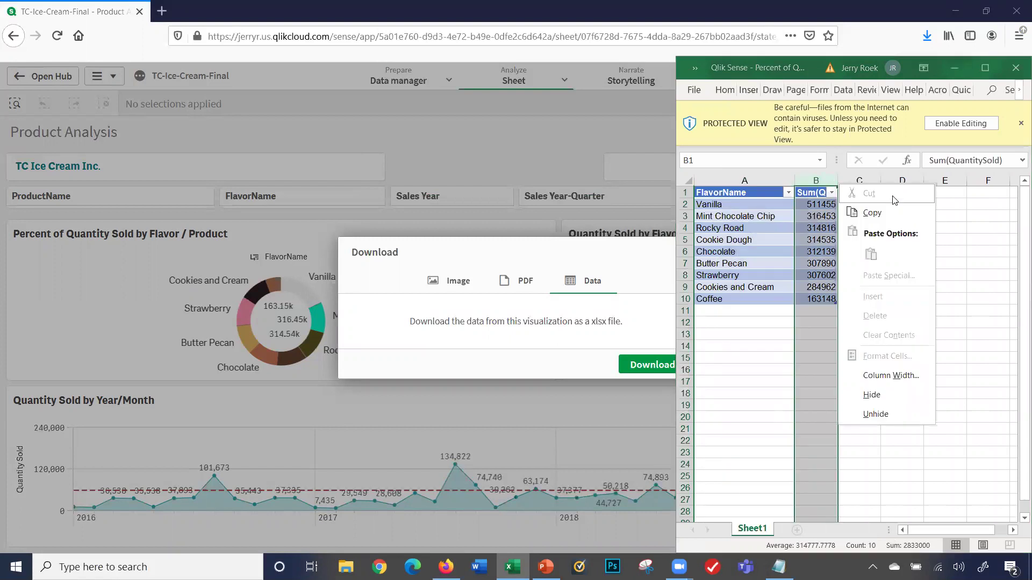
click(806, 182)
right_click(838, 183)
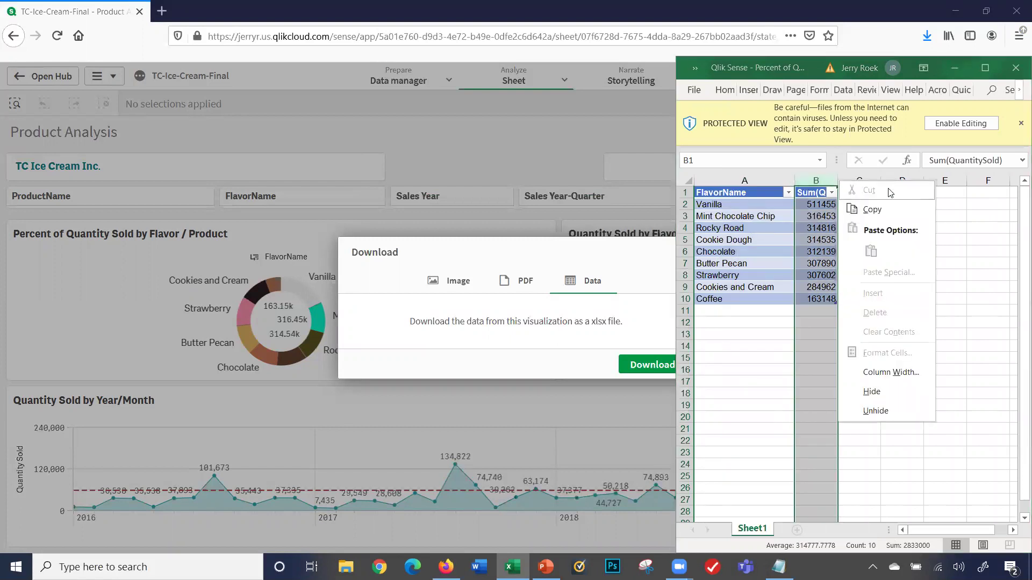
click(807, 180)
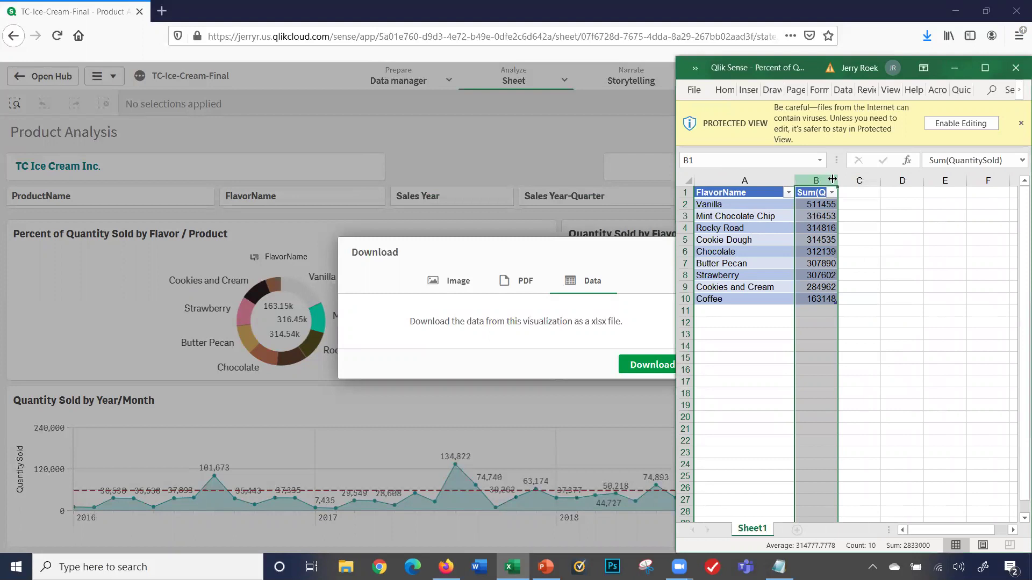
drag(832, 180, 875, 179)
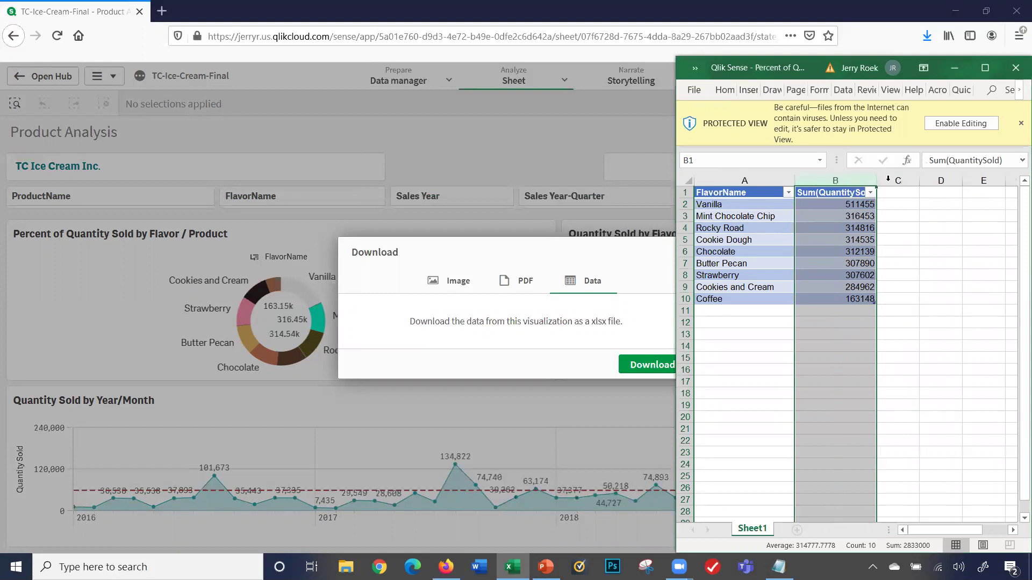
Step: Close Excel and set the donut's image download to Custom details
click(1013, 78)
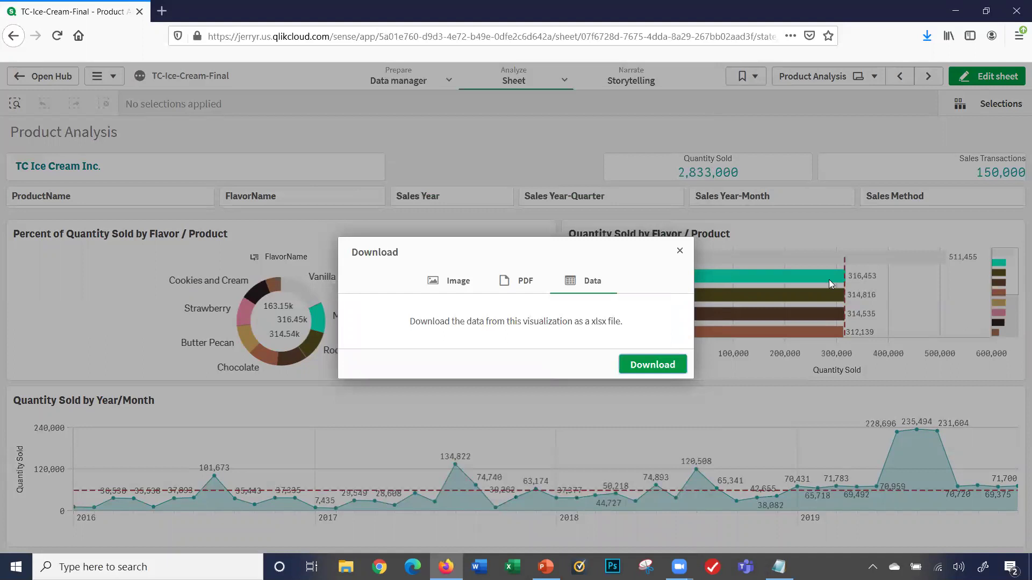
click(451, 291)
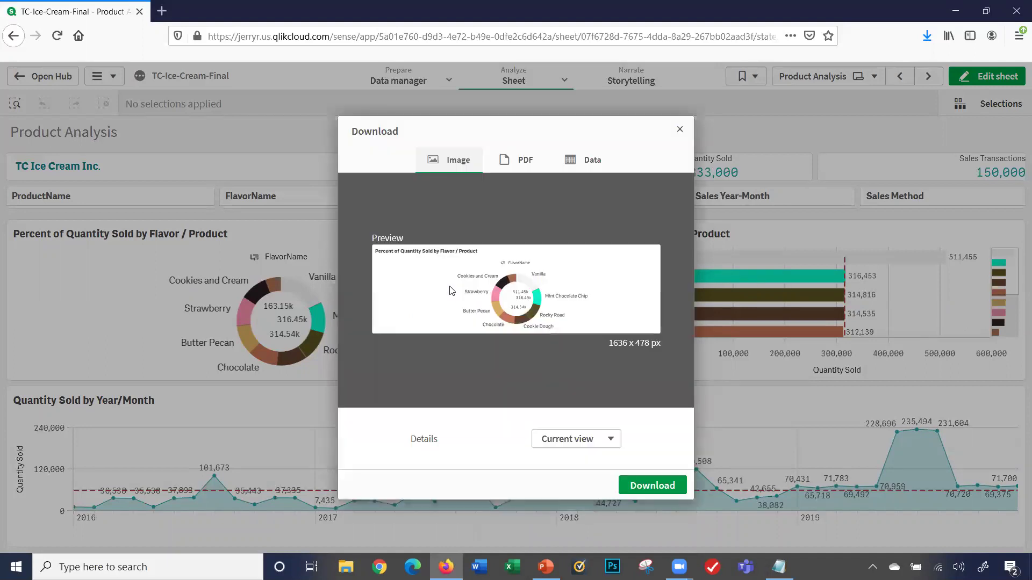
click(572, 440)
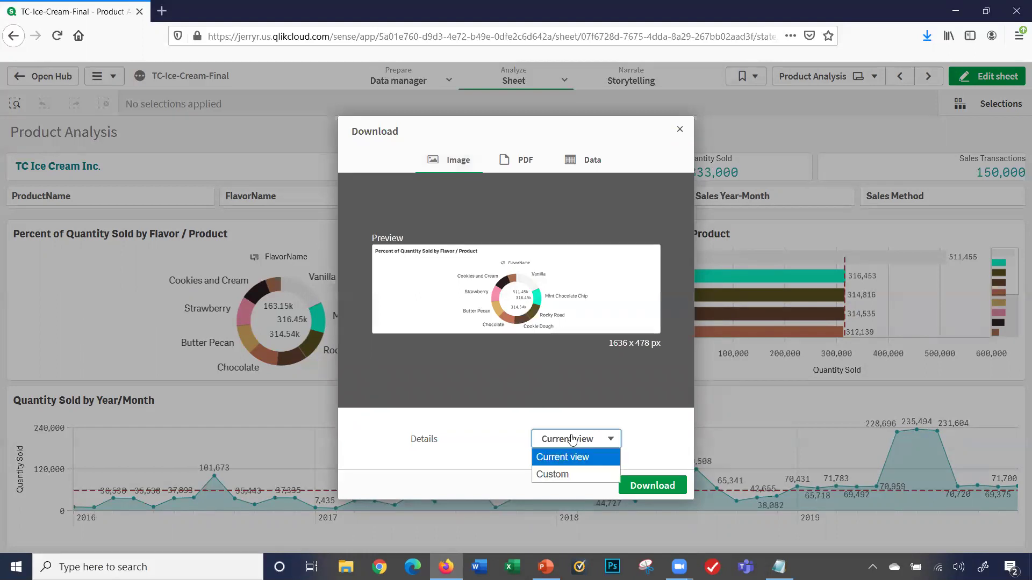
click(559, 476)
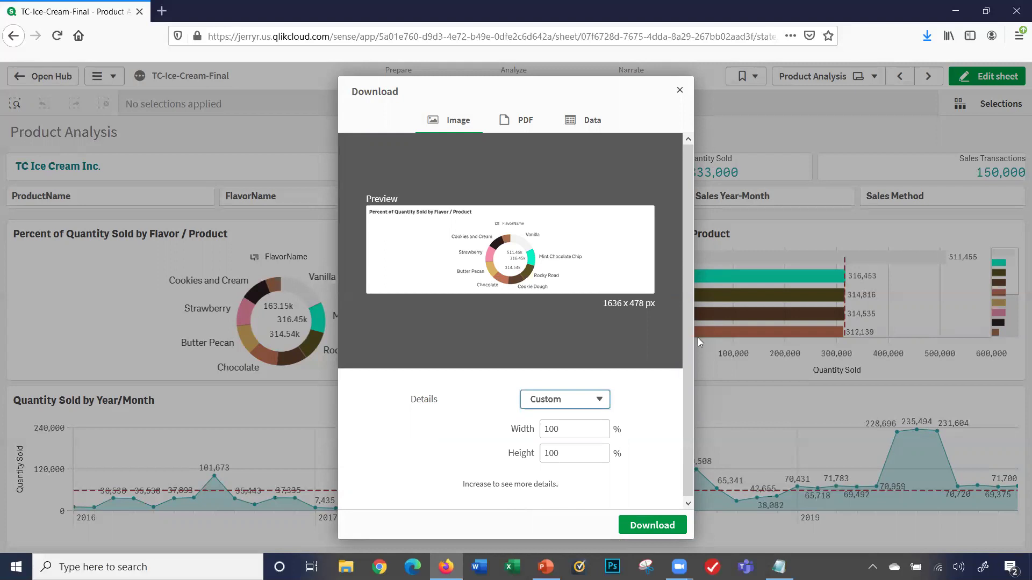
Step: Close the Download dialog, glance at the bar chart's options, then open the app menu
click(680, 92)
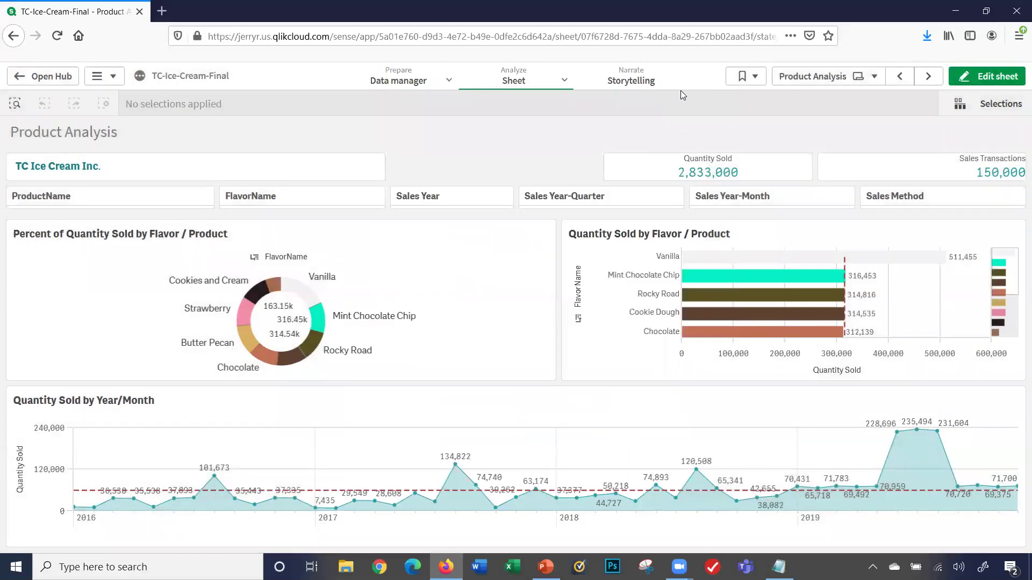
click(944, 232)
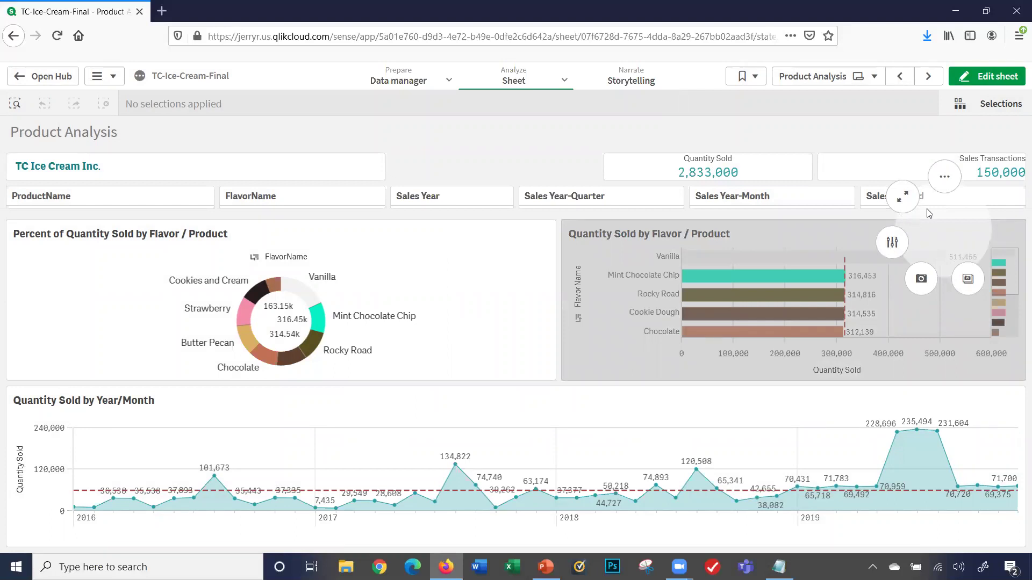
click(945, 180)
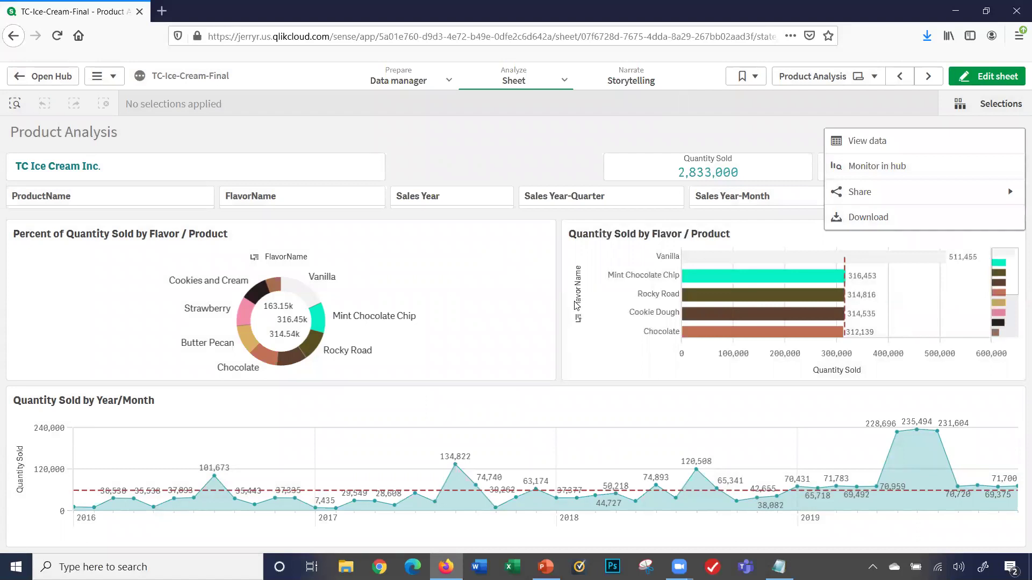
click(503, 160)
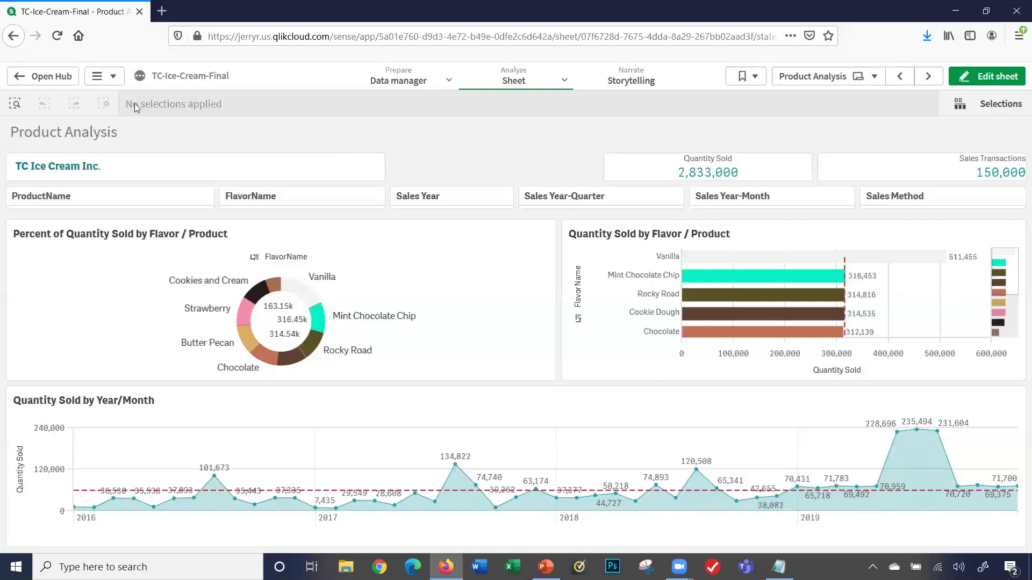
click(111, 78)
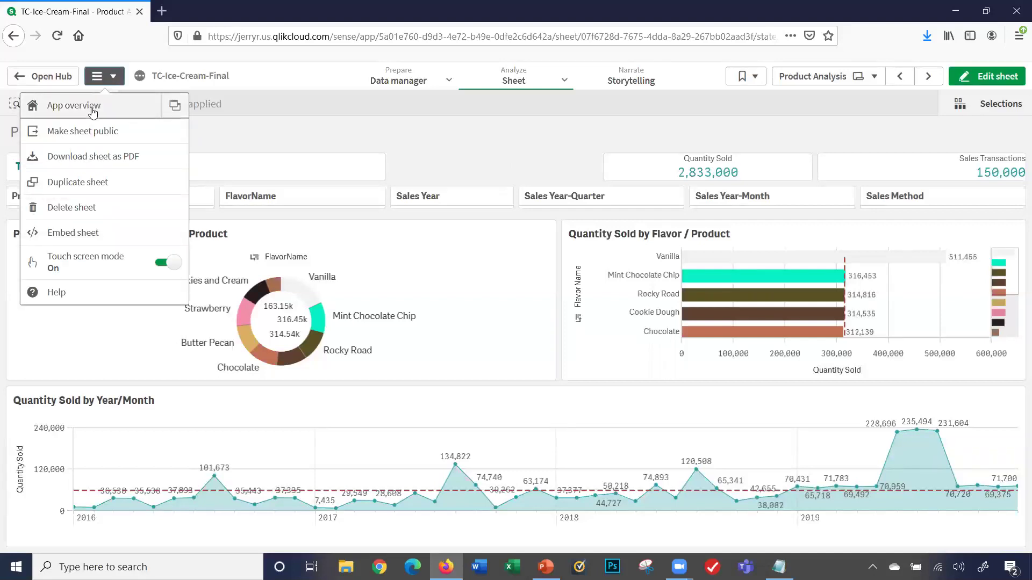
Step: Choose App overview to return to the TC-Ice-Cream-Final sheet list
click(93, 108)
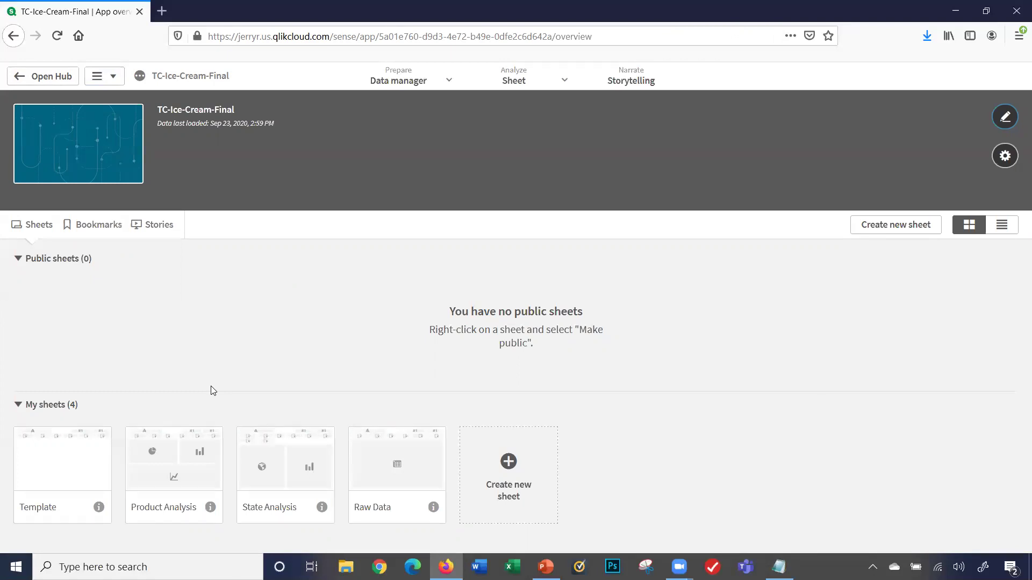
Step: Make the Product Analysis, State Analysis and Raw Data sheets public
right_click(189, 468)
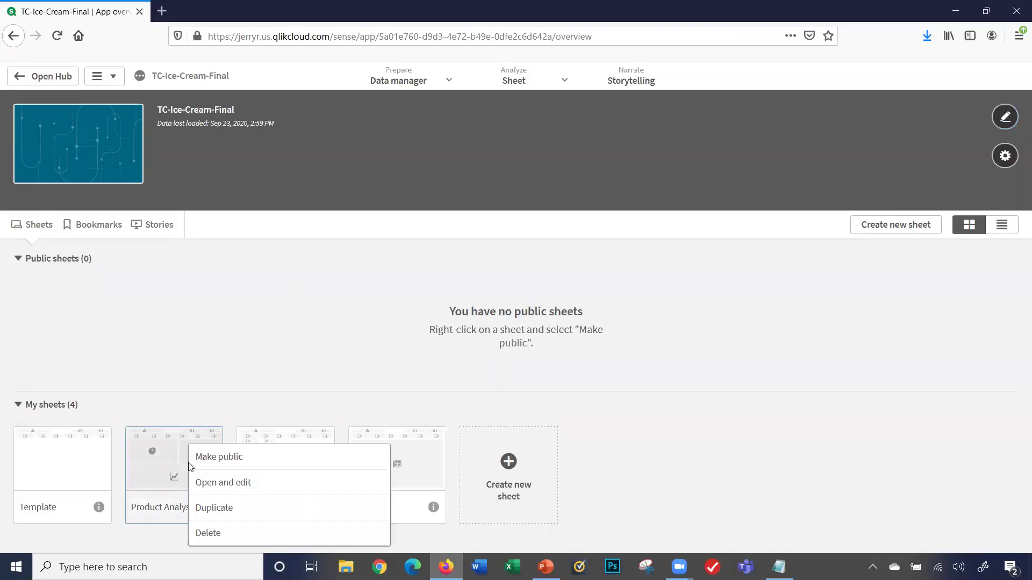
click(198, 457)
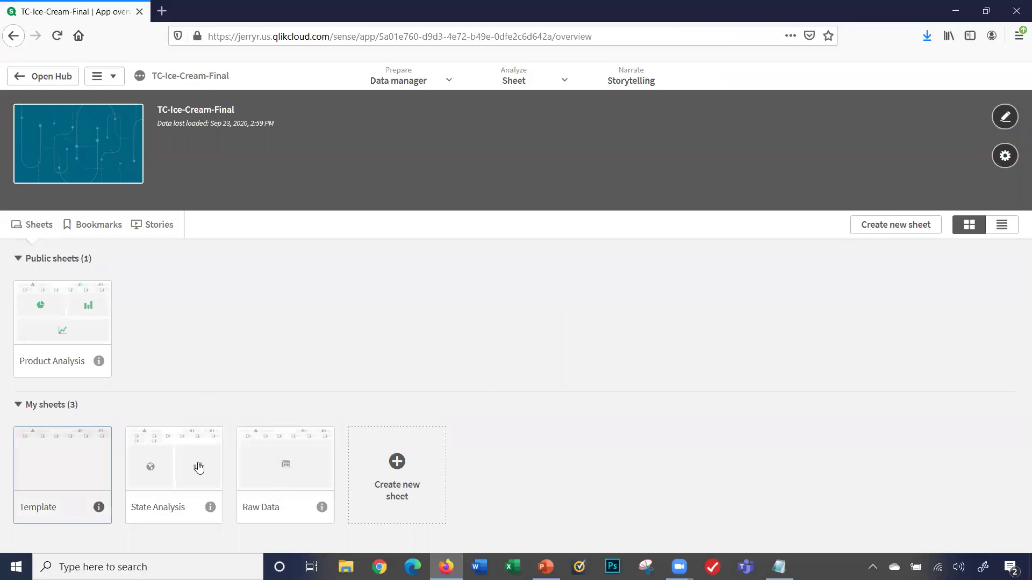
right_click(198, 468)
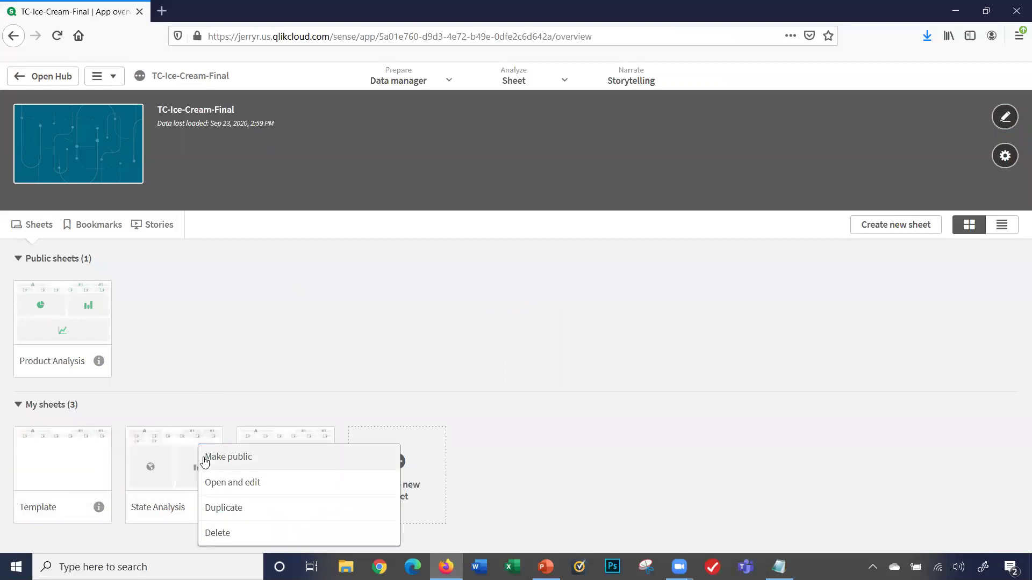
click(203, 461)
right_click(203, 461)
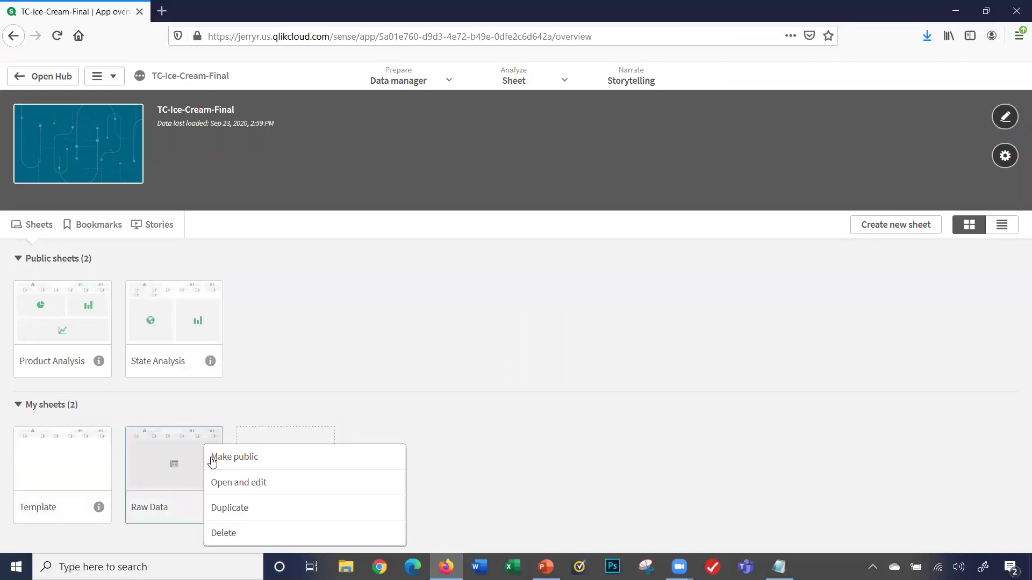
click(214, 461)
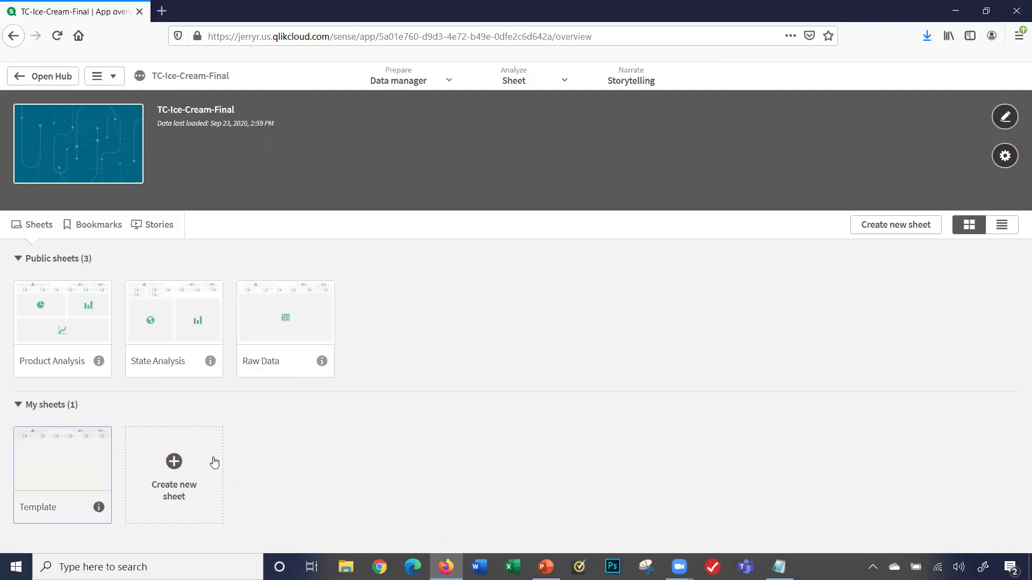
Step: Turn State Analysis back to private, then make it public again
right_click(167, 329)
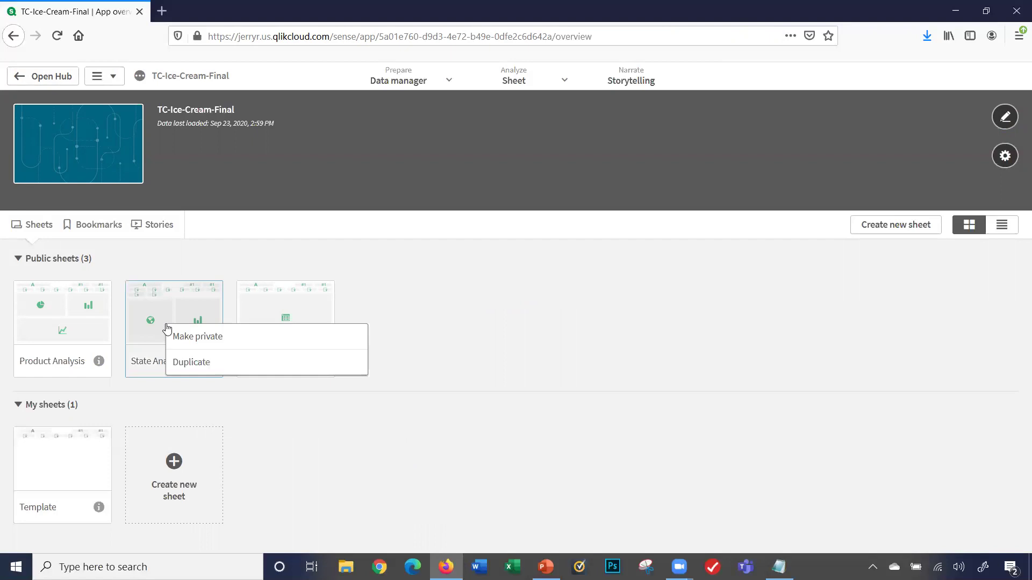
click(173, 337)
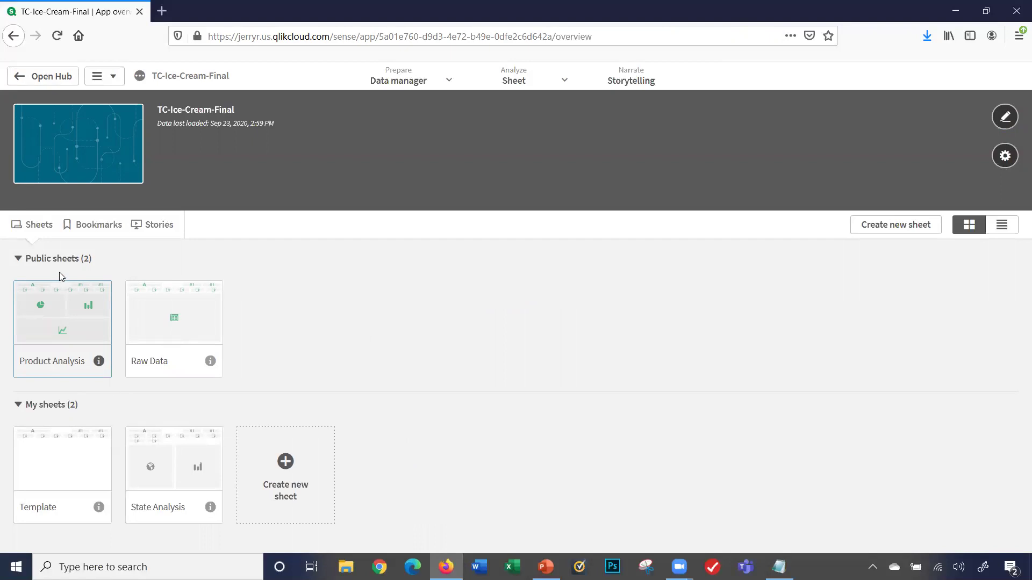
right_click(141, 451)
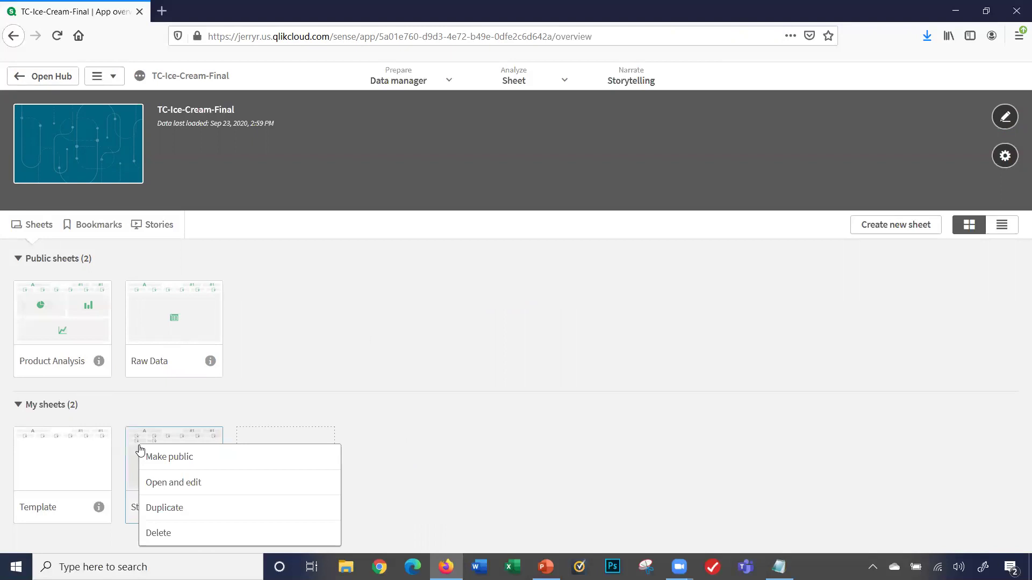
click(146, 456)
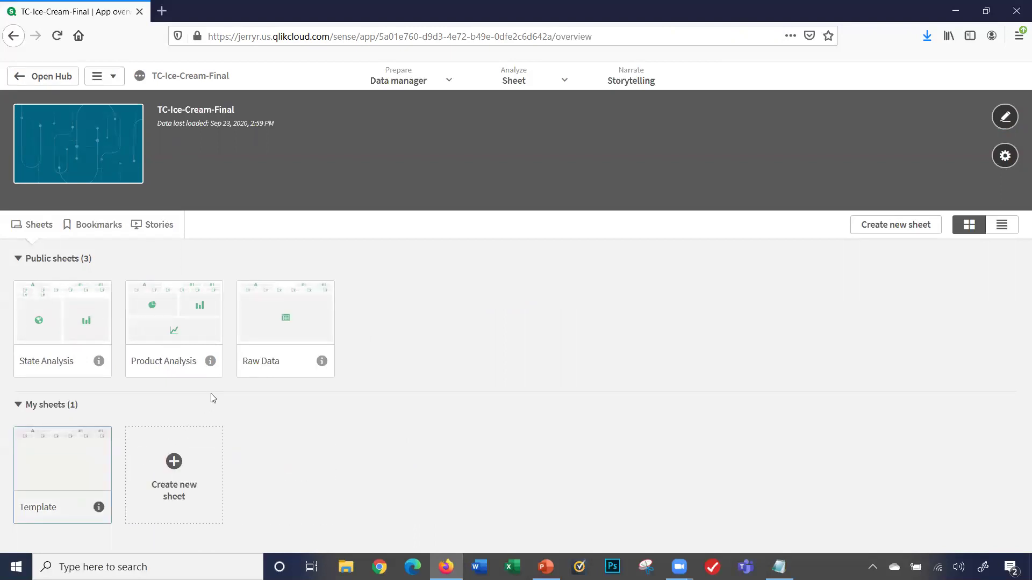
click(173, 331)
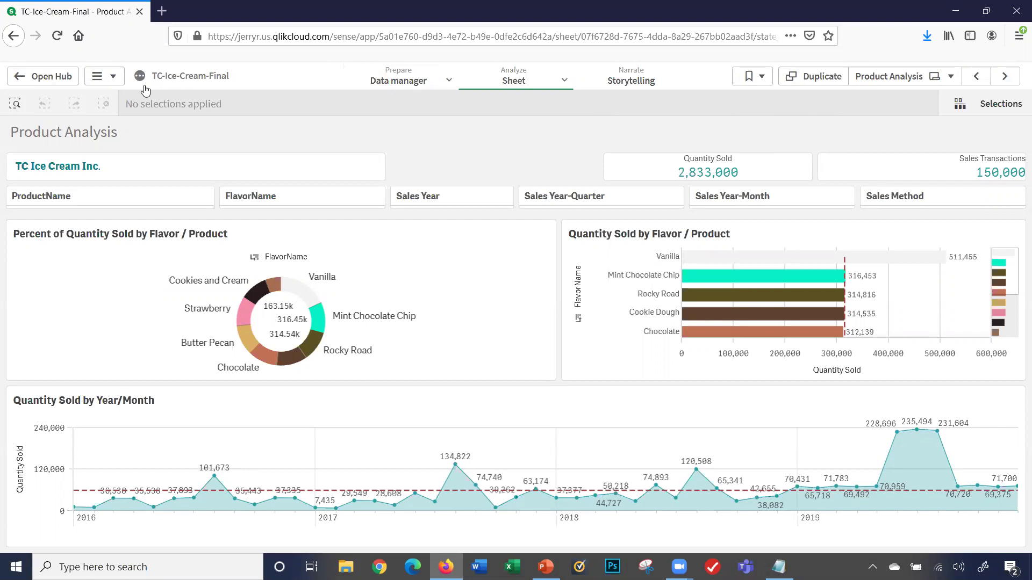
click(120, 83)
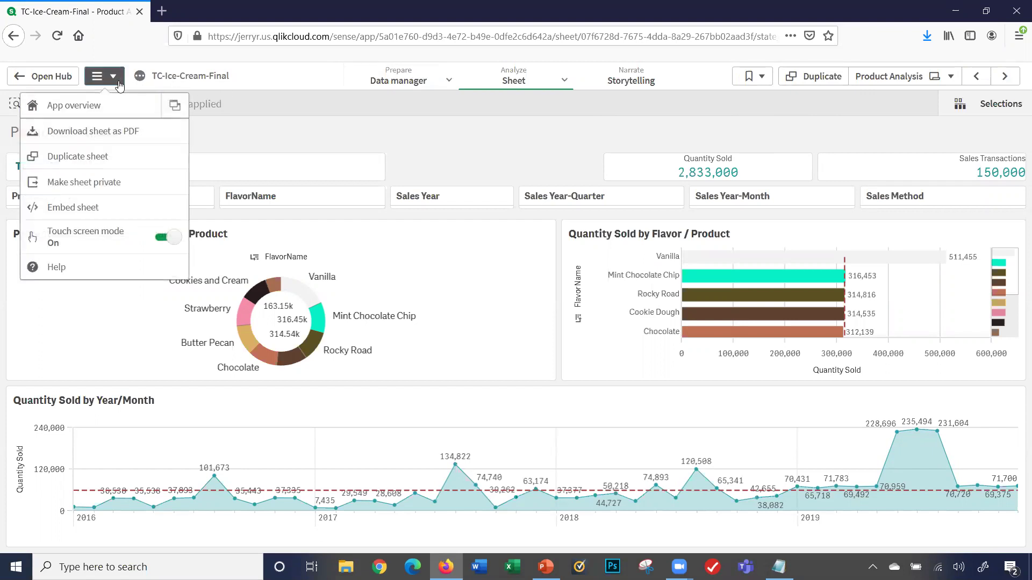
click(108, 116)
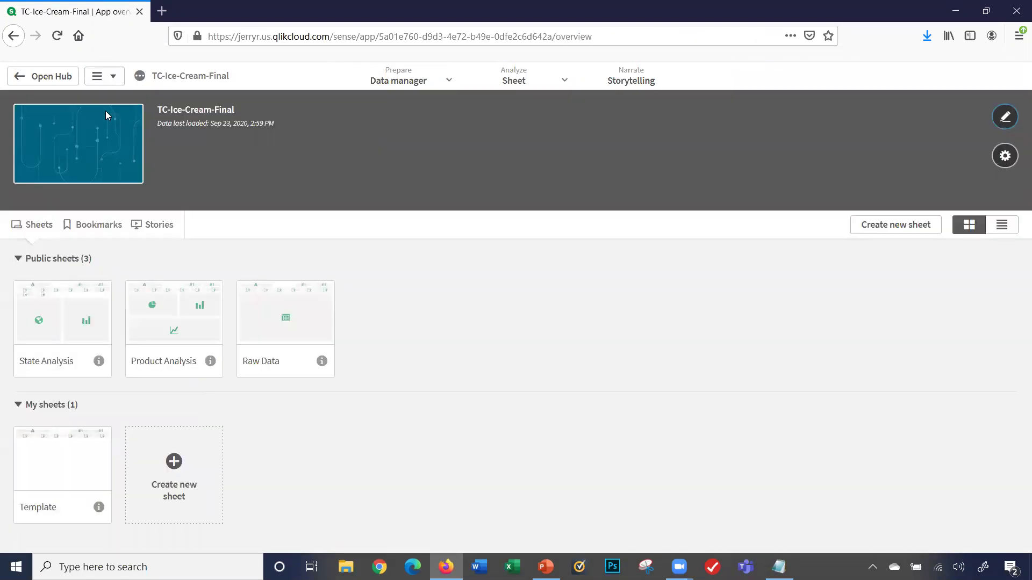
Step: Make the State Analysis sheet private, then open the Product Analysis sheet
right_click(87, 316)
click(92, 324)
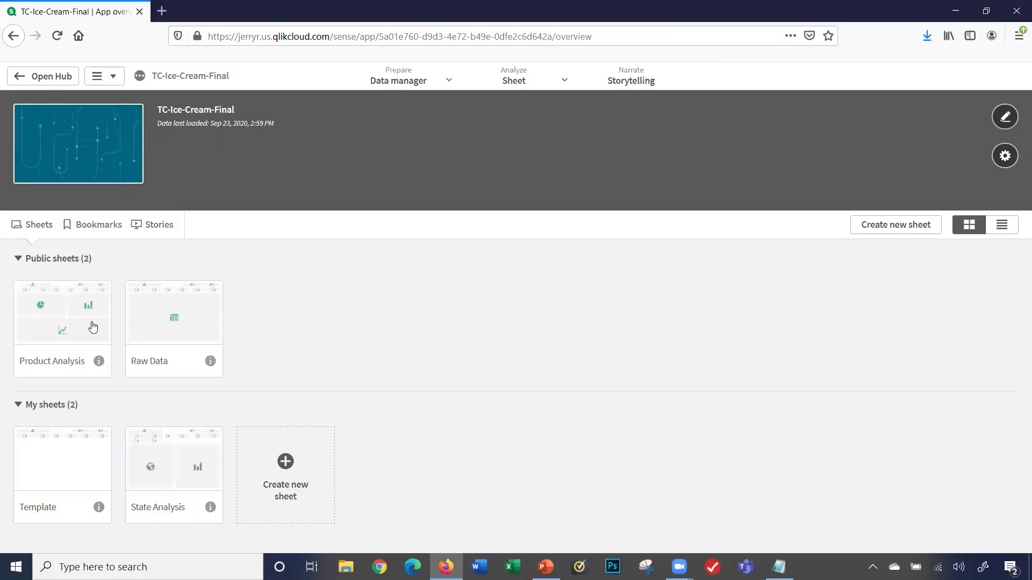
click(92, 326)
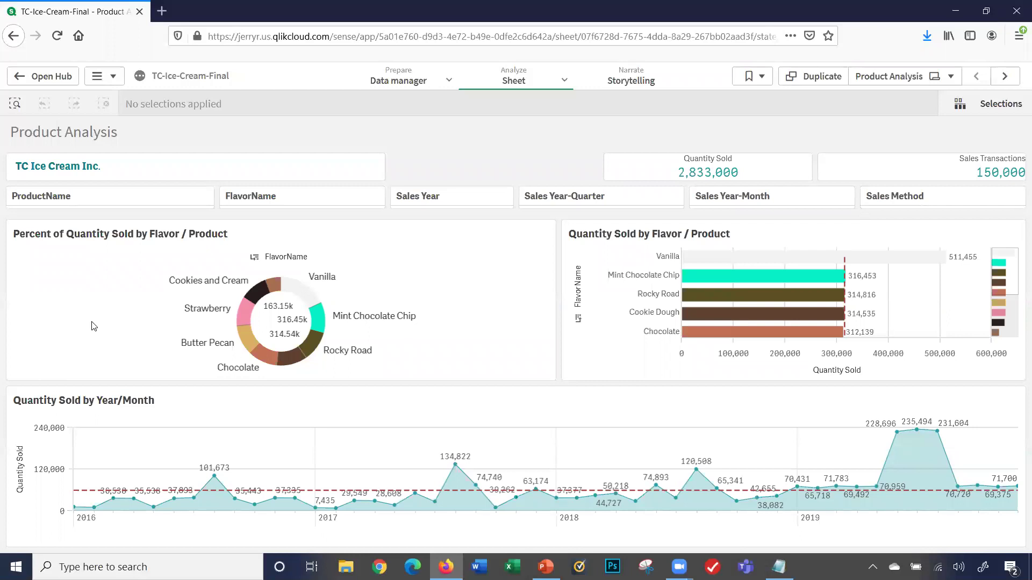
click(121, 82)
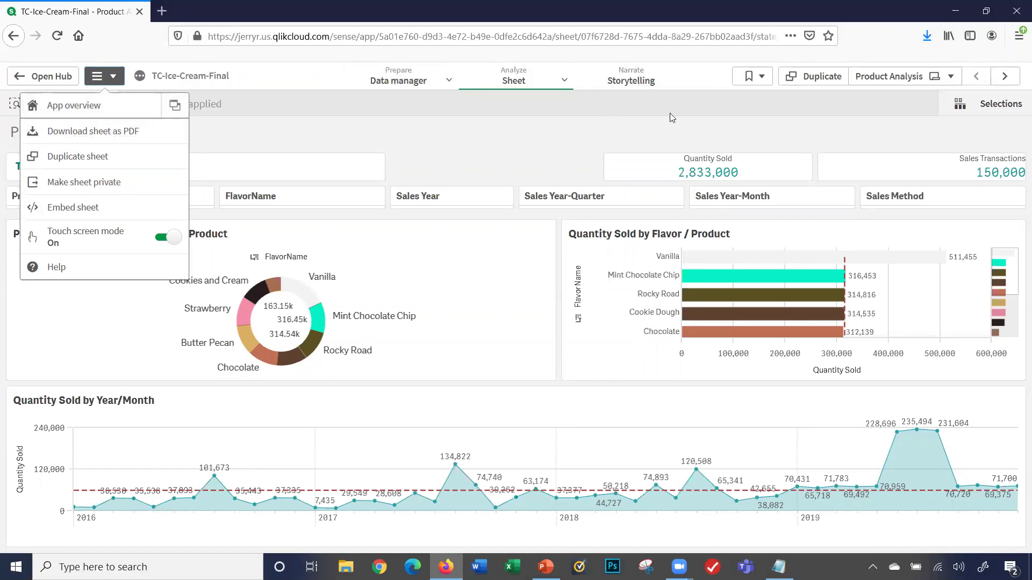
Step: Return from the Product Analysis sheet to the app overview
click(105, 77)
click(105, 78)
click(100, 106)
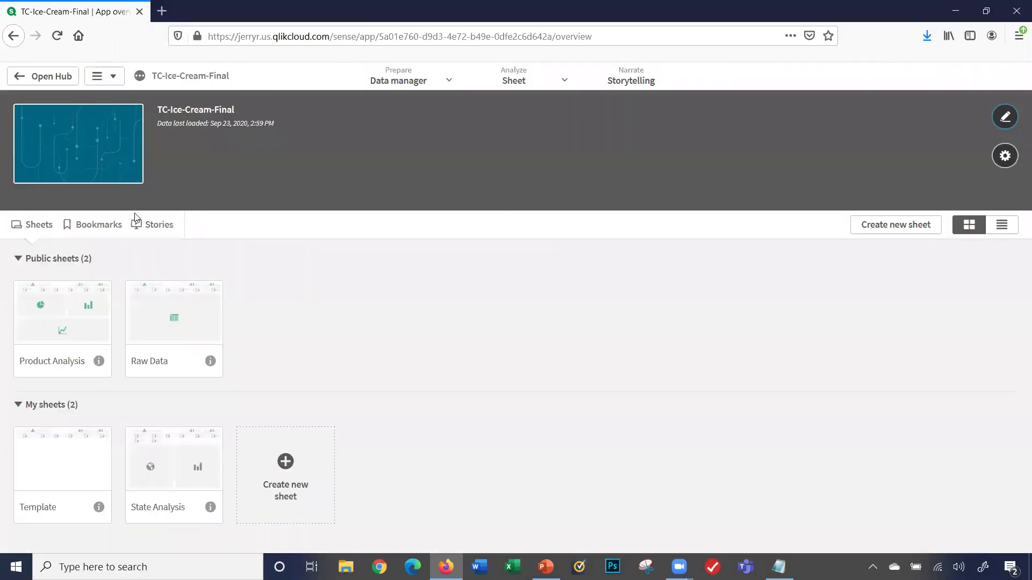
Step: Make the Raw Data and Product Analysis sheets private
right_click(166, 305)
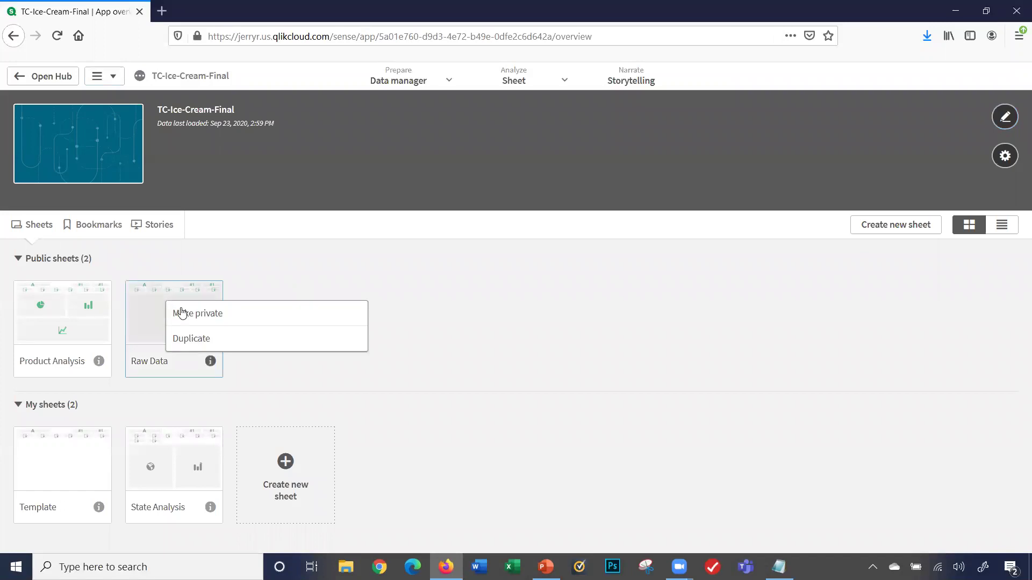
click(185, 312)
right_click(86, 302)
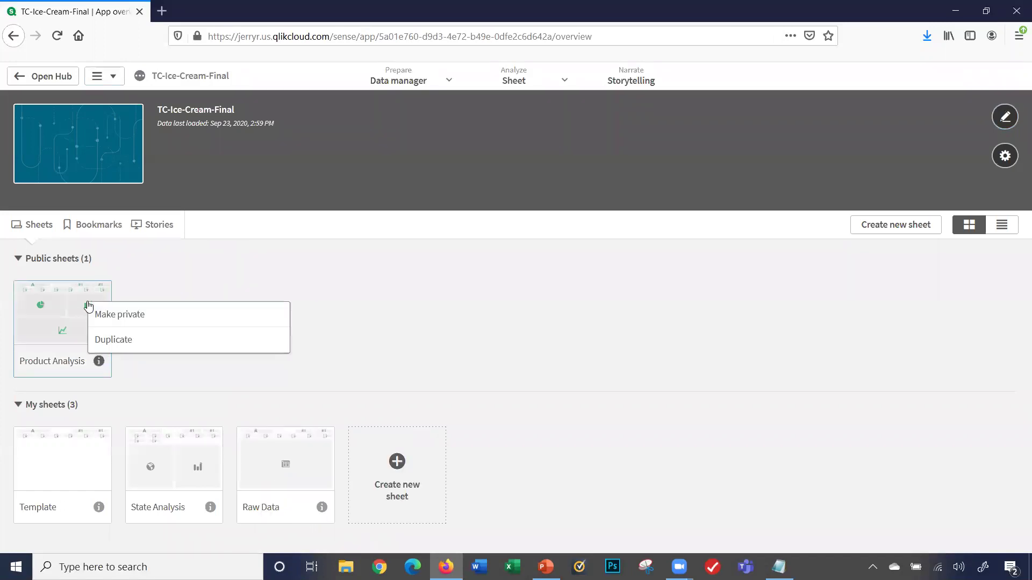
click(99, 316)
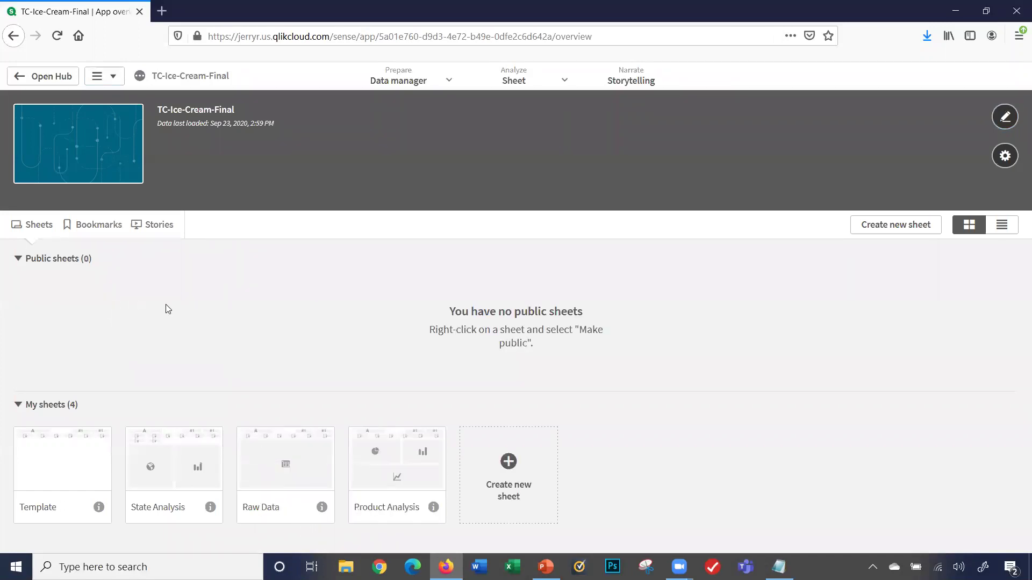